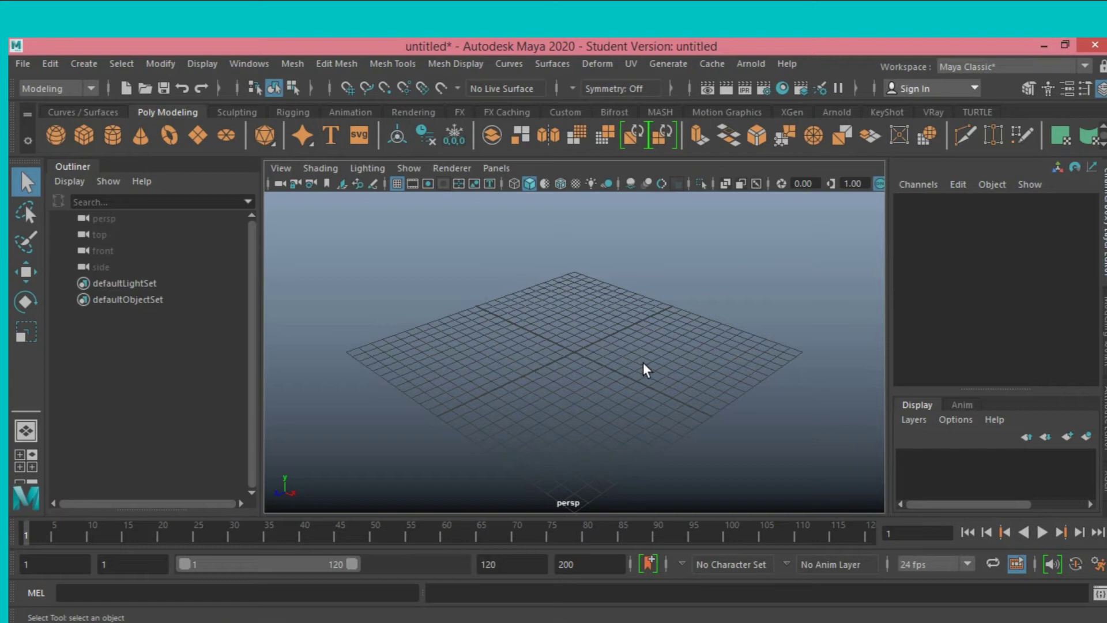
Step: Add a polygon cube, pCube1, to the empty scene
alt+drag(642, 362, 645, 382)
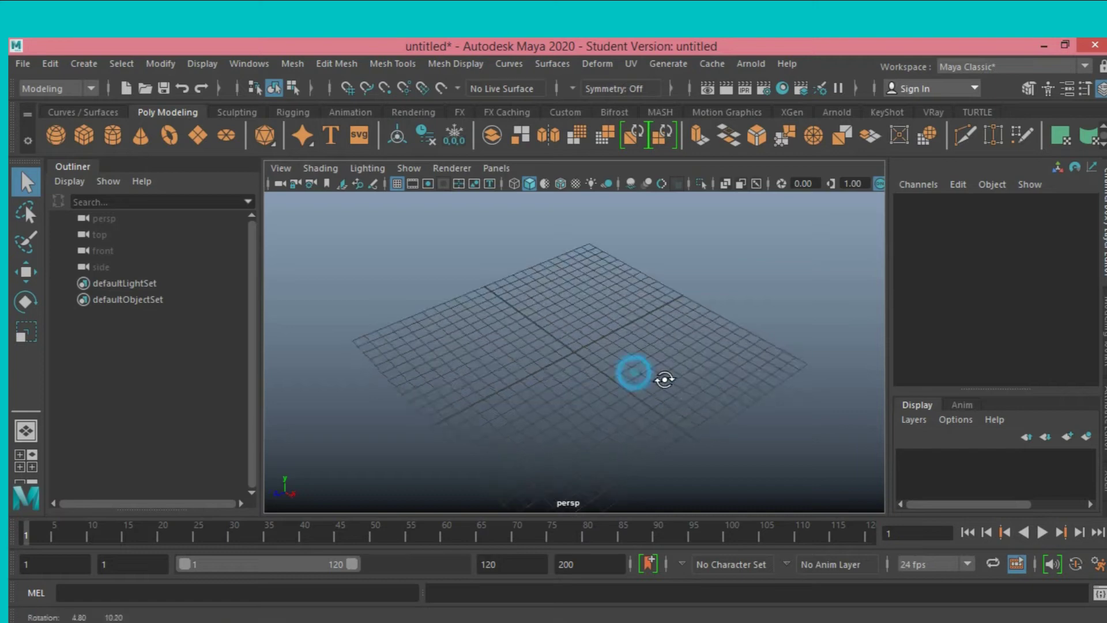
click(87, 135)
alt+drag(565, 329, 574, 321)
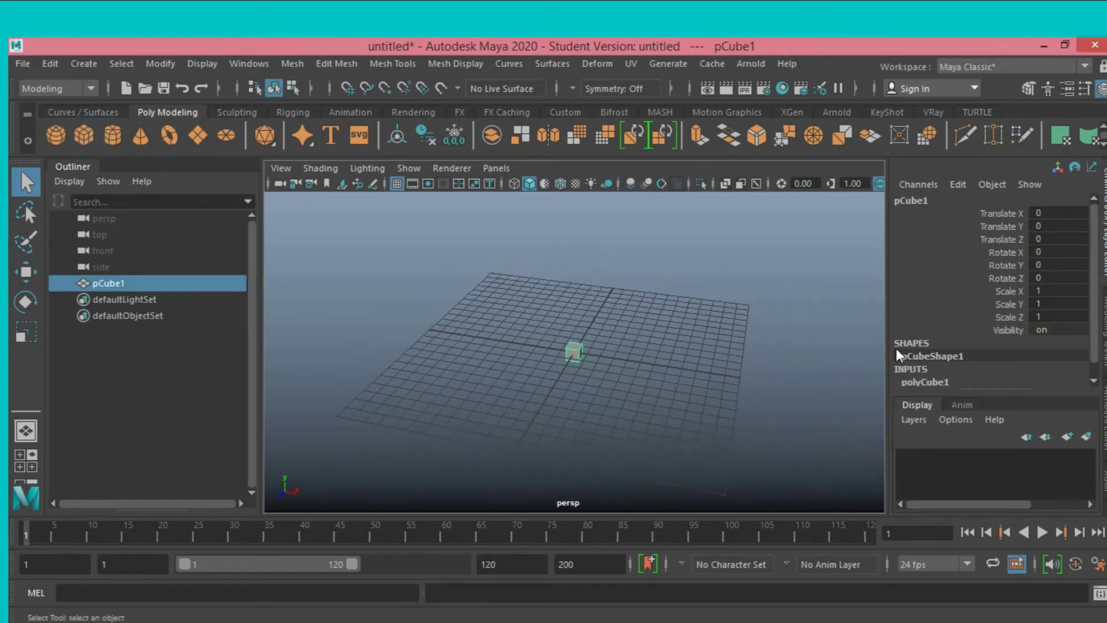
Step: Set pCube1's width, height and depth to 0.4 and frame the view on it
click(933, 381)
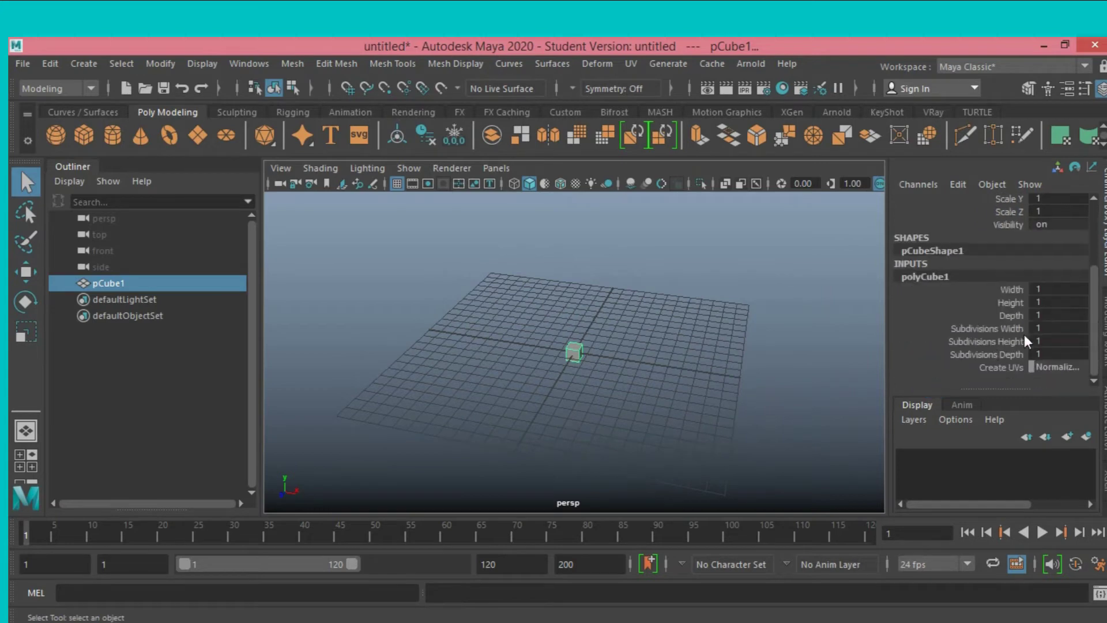
click(1045, 289)
drag(1045, 300, 1045, 314)
text(4)
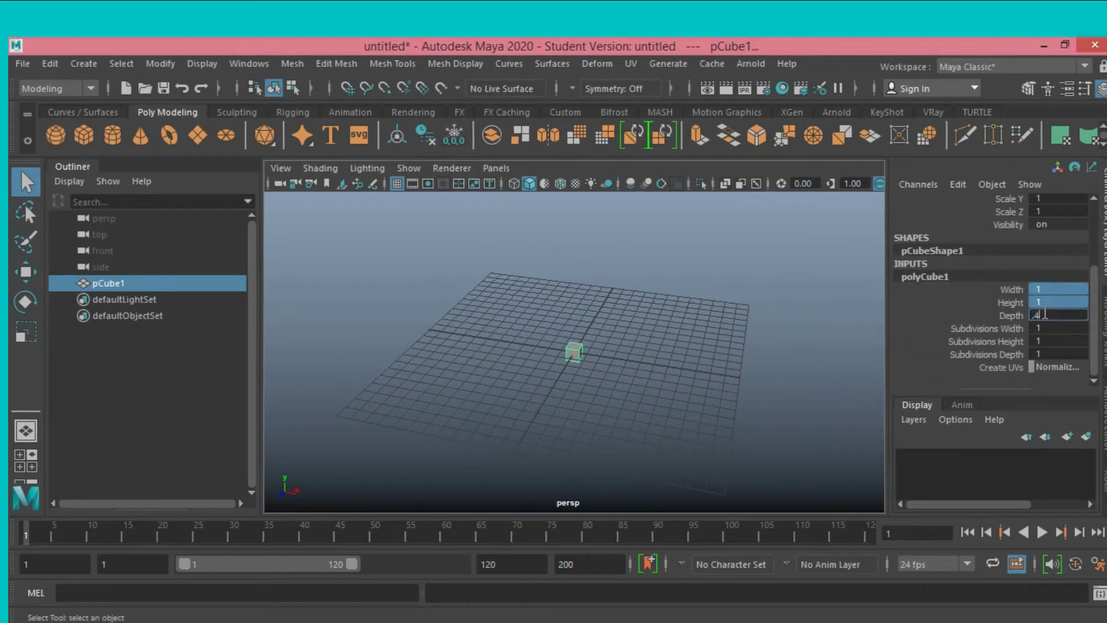
key(Return)
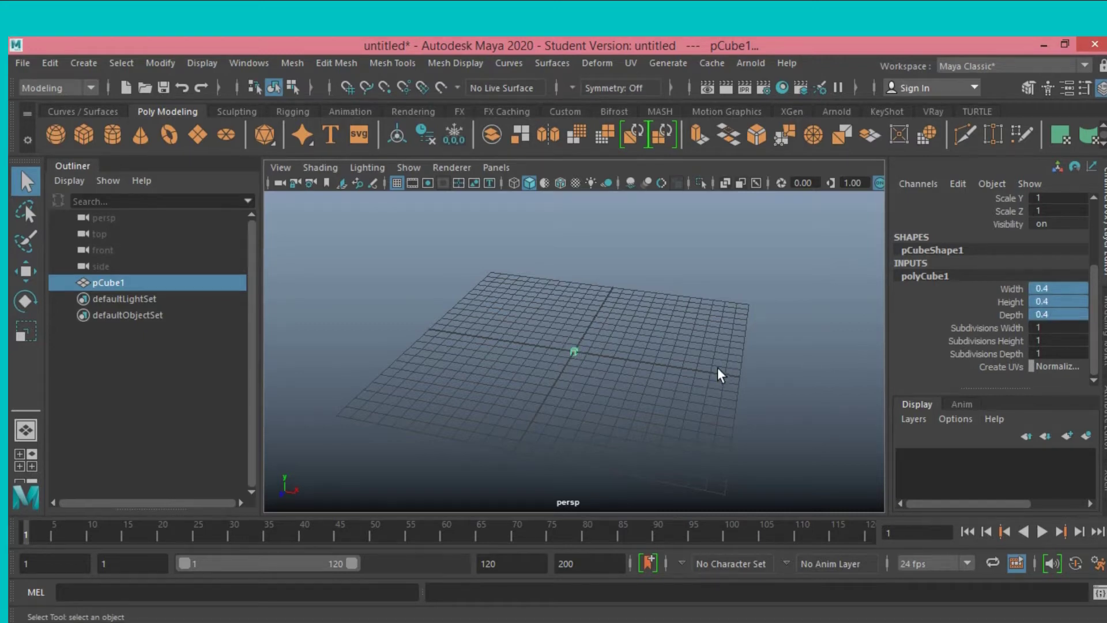
key(f)
scroll(718, 366, down, 3)
scroll(717, 366, down, 4)
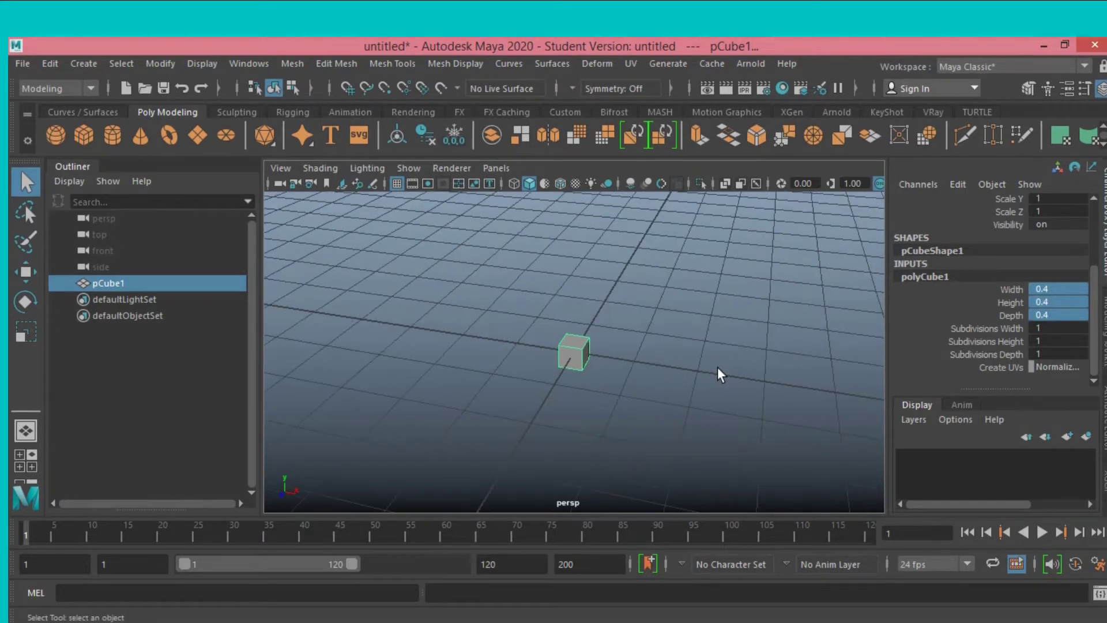
mouse_move(717, 367)
alt+mouse_down()
mouse_move(743, 361)
mouse_move(735, 374)
alt+mouse_up()
Step: Raise pCube1 along Y to about 1.55
click(26, 272)
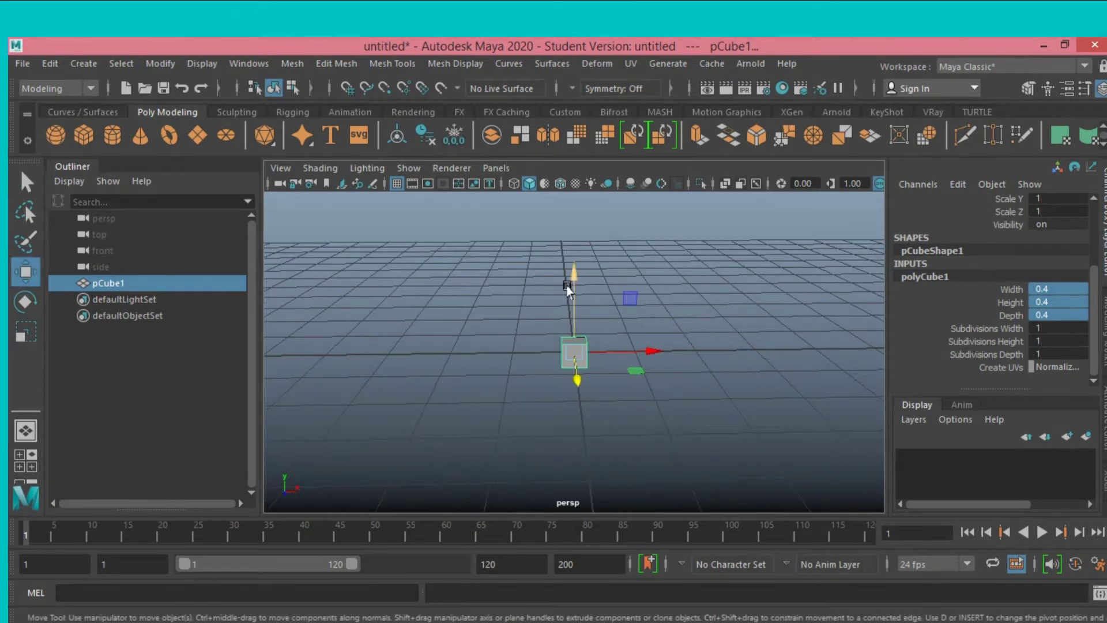
drag(566, 287, 600, 187)
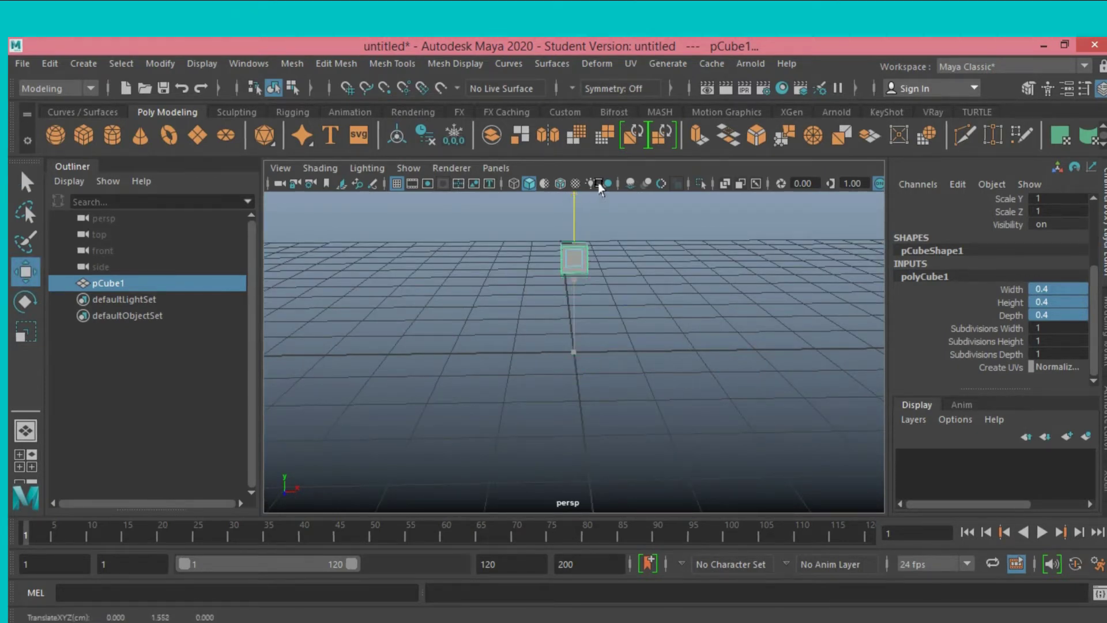
mouse_move(660, 307)
alt+mouse_down()
mouse_move(646, 307)
mouse_move(661, 309)
alt+mouse_up()
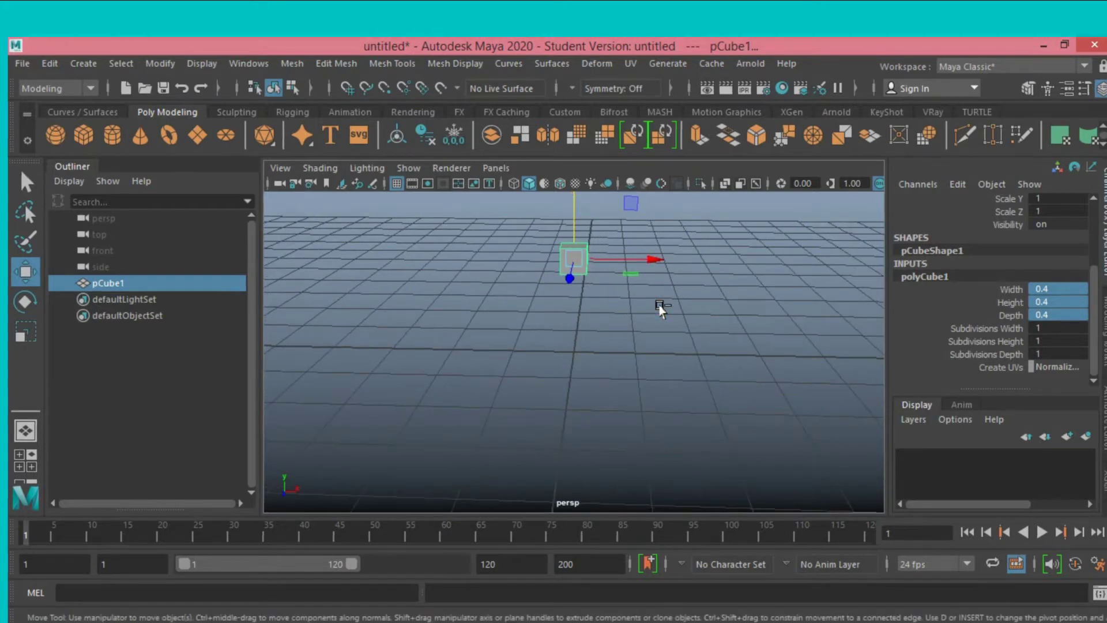
Step: Duplicate the cube and place the copy, pCube2, at Translate Y 0.193
key(ctrl+d)
double_click(1070, 226)
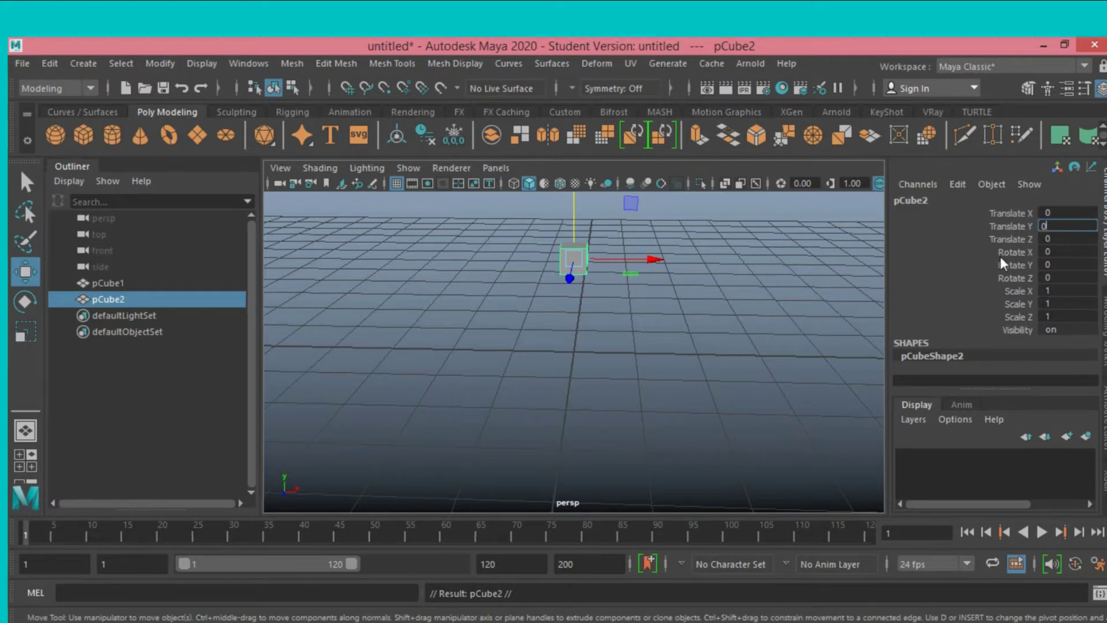
key(Return)
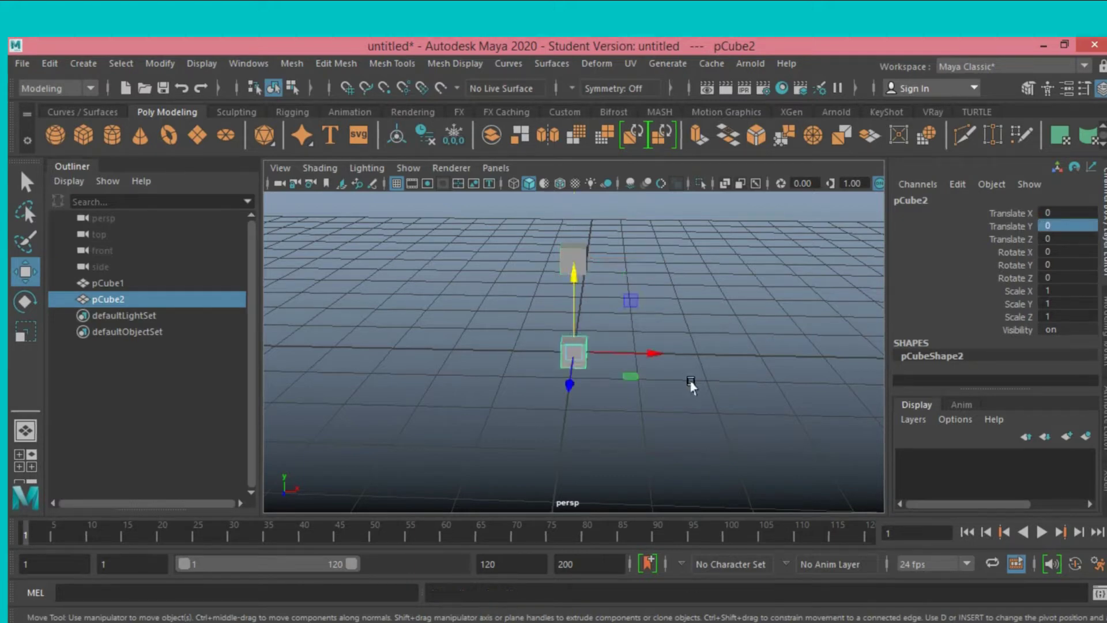
mouse_move(714, 397)
alt+mouse_down()
mouse_move(724, 366)
mouse_move(719, 375)
alt+mouse_up()
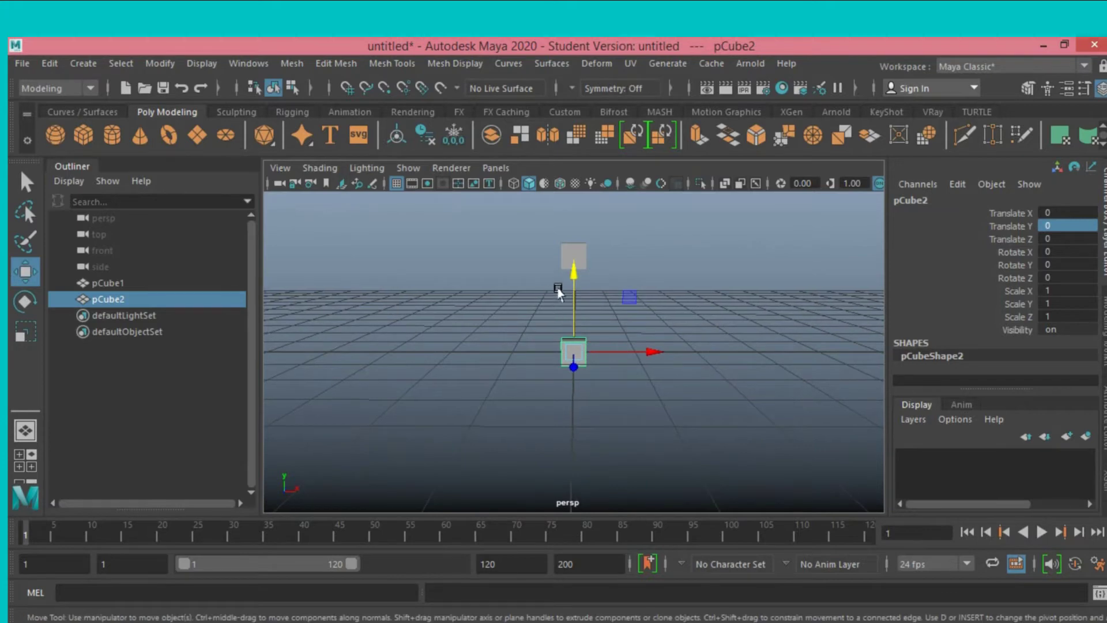
drag(570, 285, 572, 275)
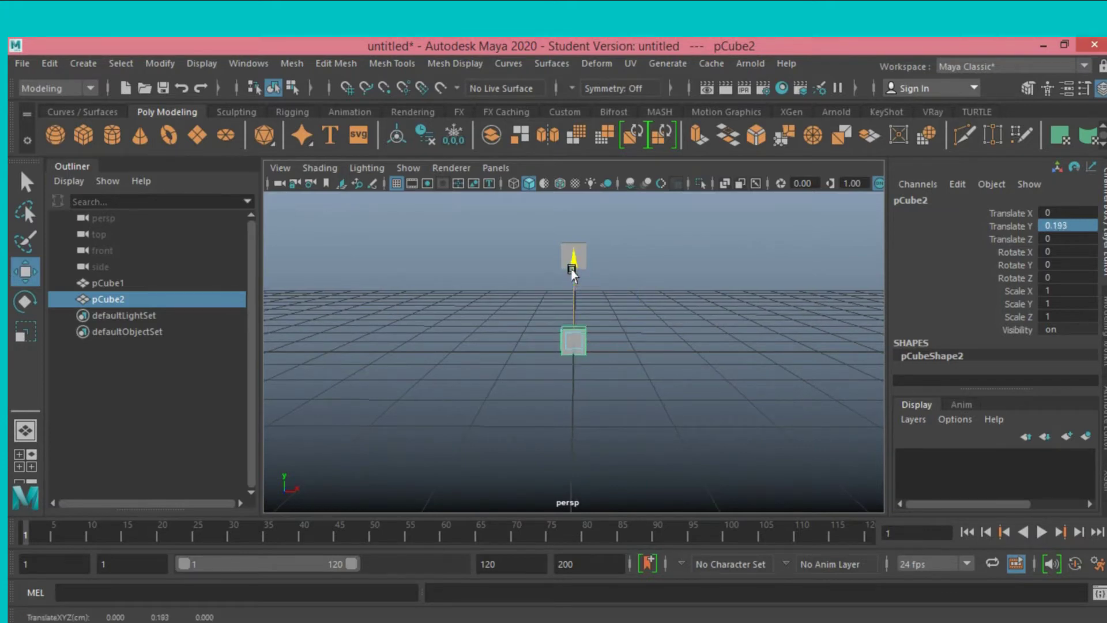
alt+drag(472, 346, 583, 369)
alt+drag(510, 369, 593, 403)
Step: Scale pCube2 to X 3.599 and Z 2.02, then shift it to Translate X -0.553
click(26, 332)
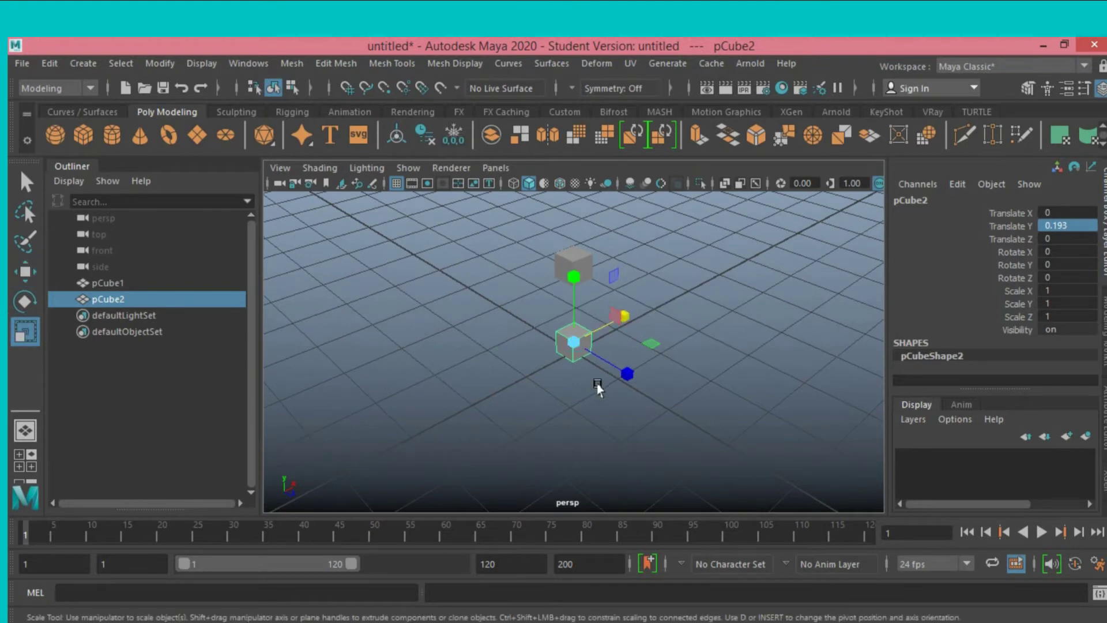
drag(624, 316, 746, 258)
mouse_move(625, 314)
mouse_down()
mouse_move(644, 305)
mouse_move(631, 309)
mouse_move(649, 355)
mouse_move(771, 390)
mouse_up()
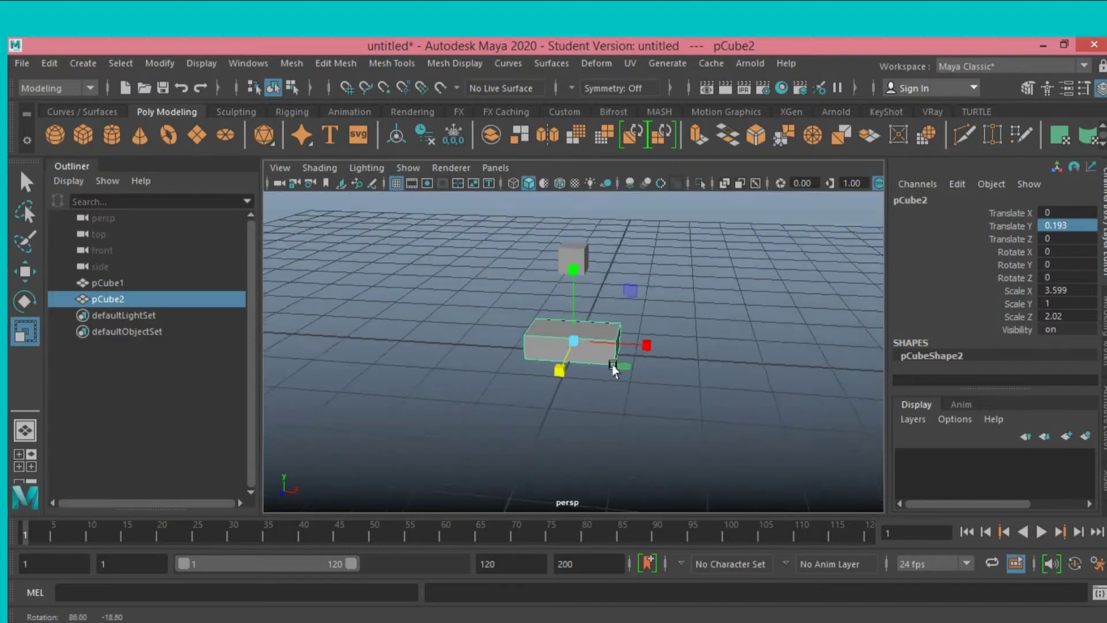
click(34, 273)
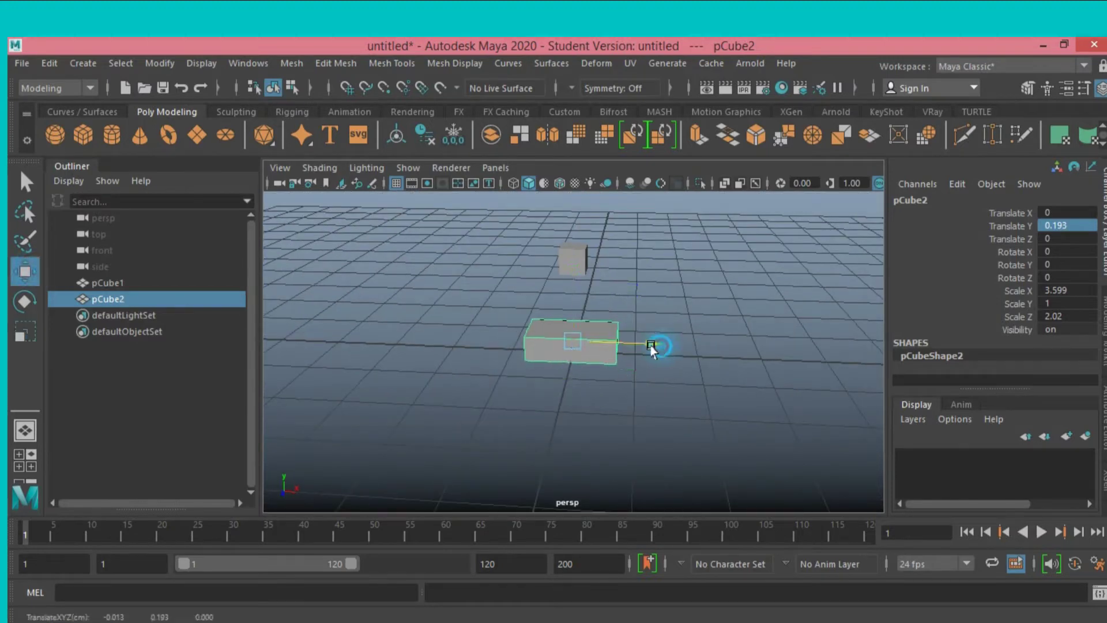
mouse_move(651, 342)
mouse_down()
mouse_move(619, 346)
mouse_move(638, 378)
mouse_move(673, 413)
mouse_move(718, 415)
mouse_up()
Step: Move pCube1 above the box's right end, to X -0.023, Y 1.568, Z -0.006
key(space)
key(space)
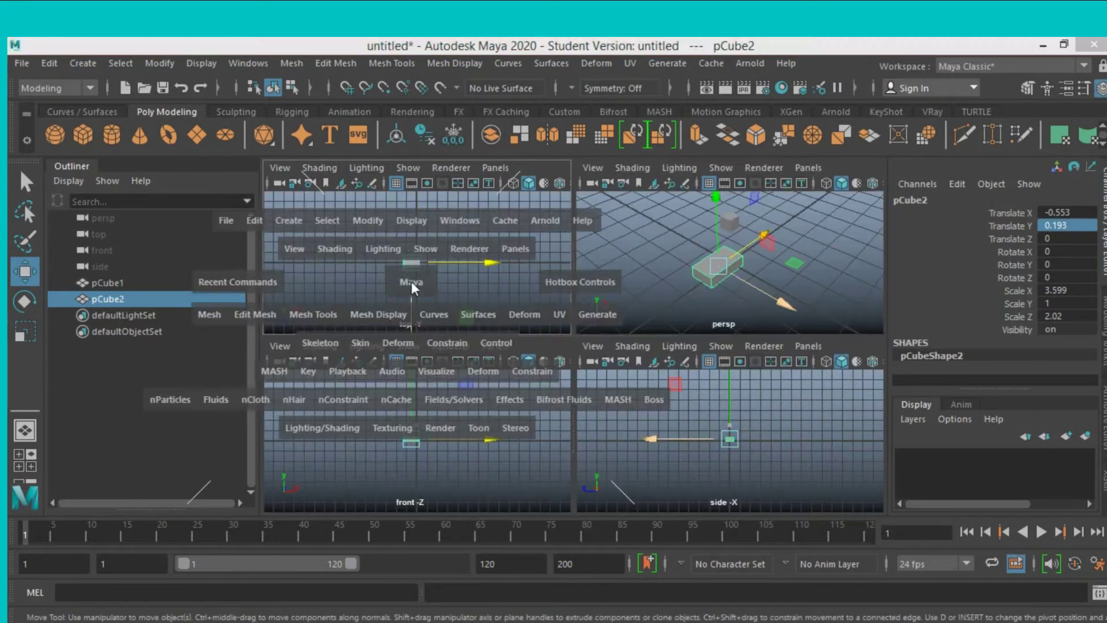
scroll(412, 328, up, 3)
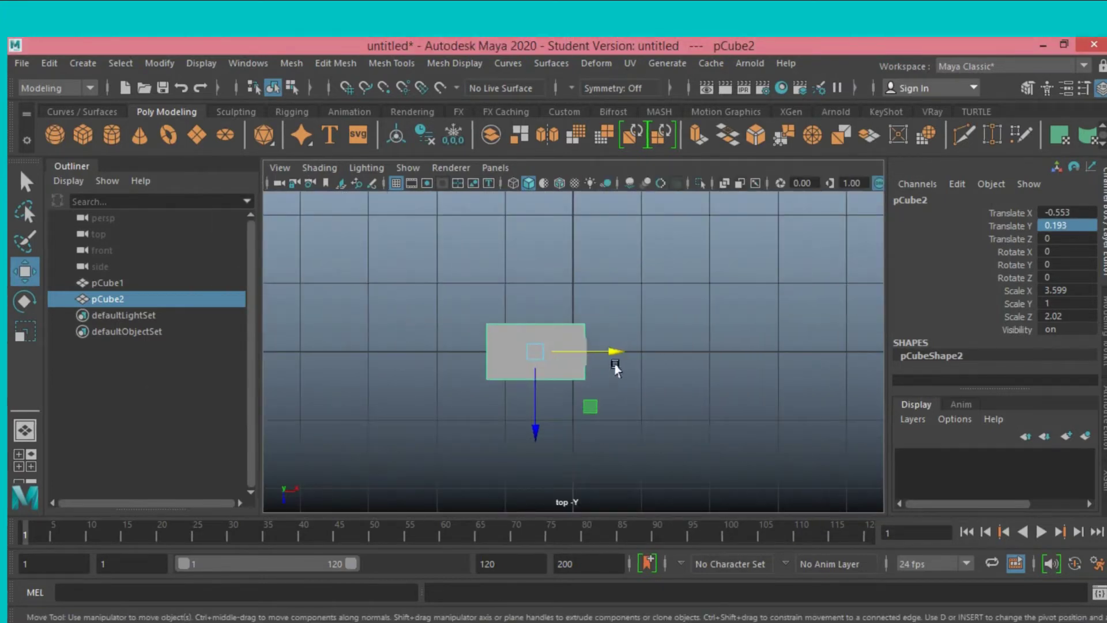
click(589, 361)
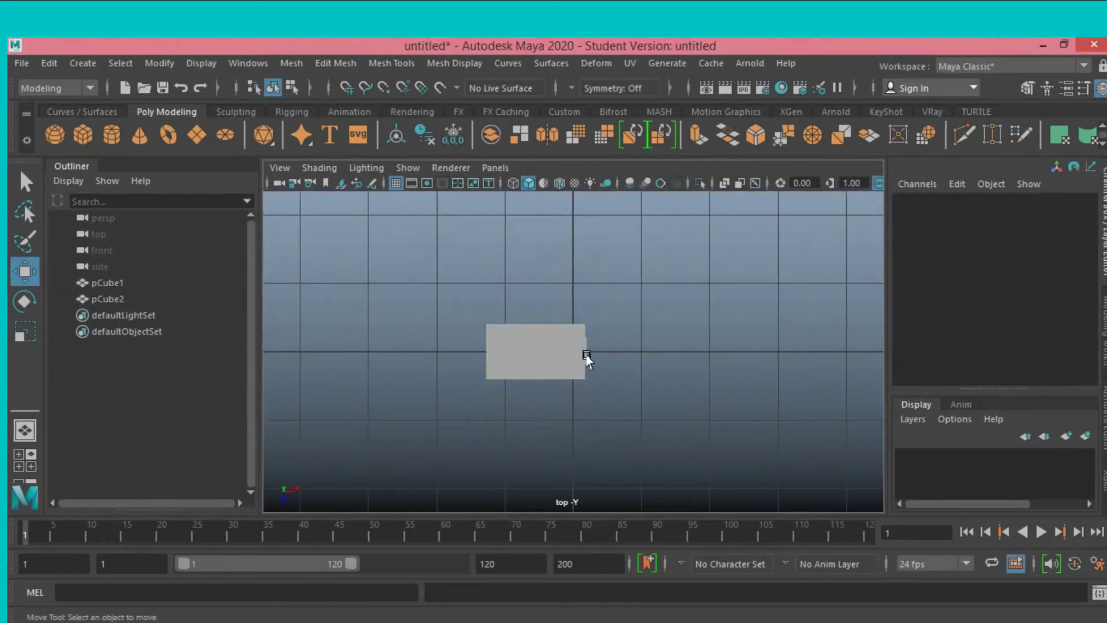
click(586, 358)
drag(629, 355, 646, 356)
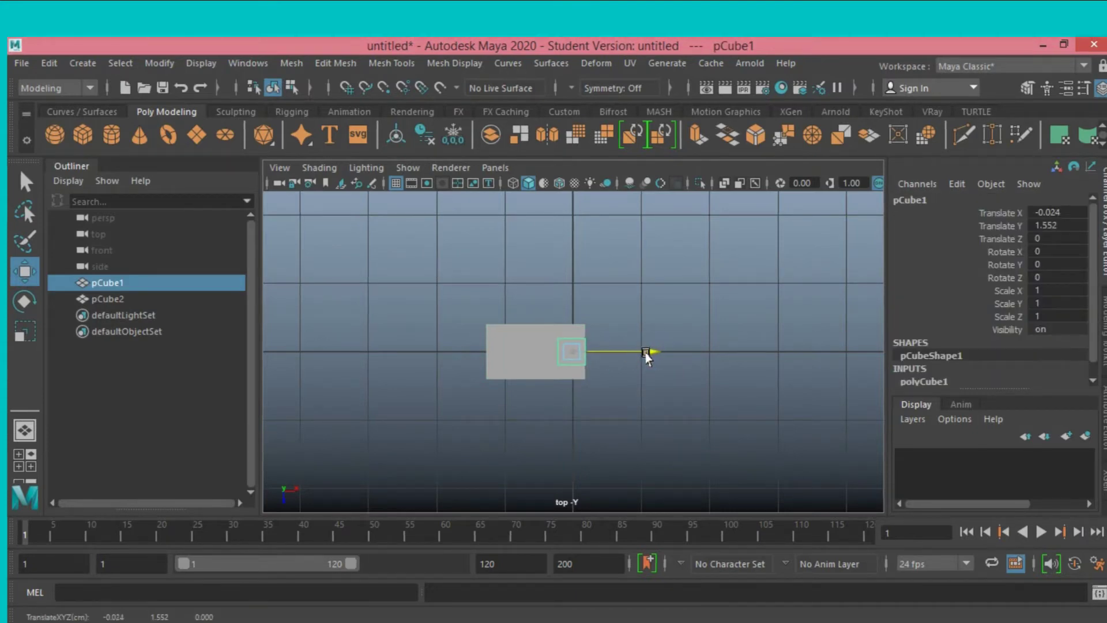
key(space)
key(space)
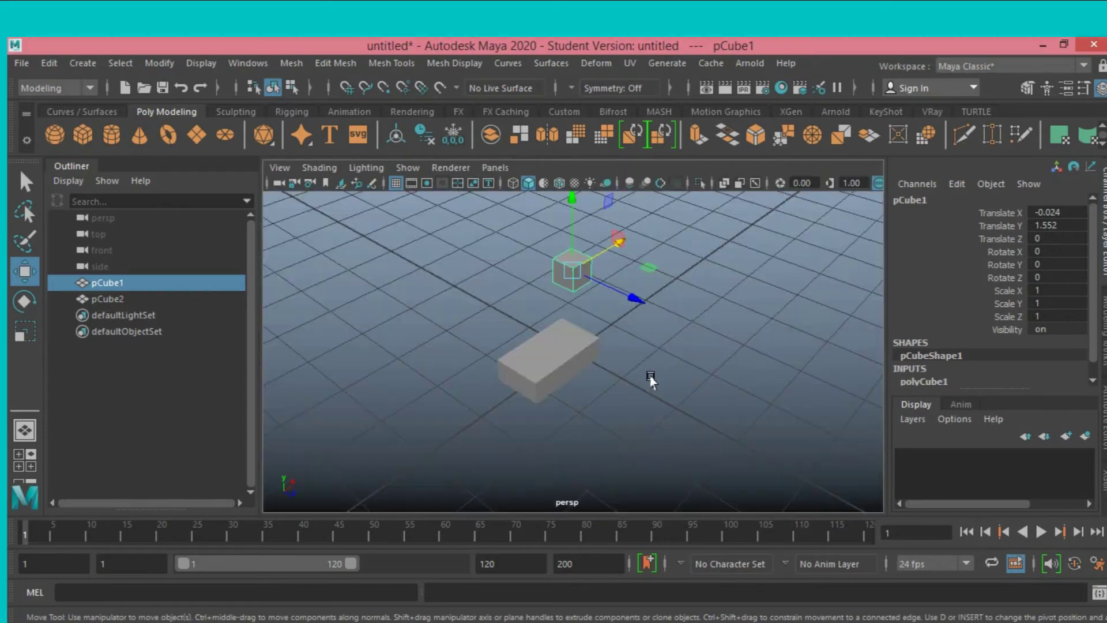
mouse_move(649, 381)
alt+mouse_down()
mouse_move(667, 440)
mouse_move(658, 435)
alt+mouse_up()
drag(597, 334, 598, 336)
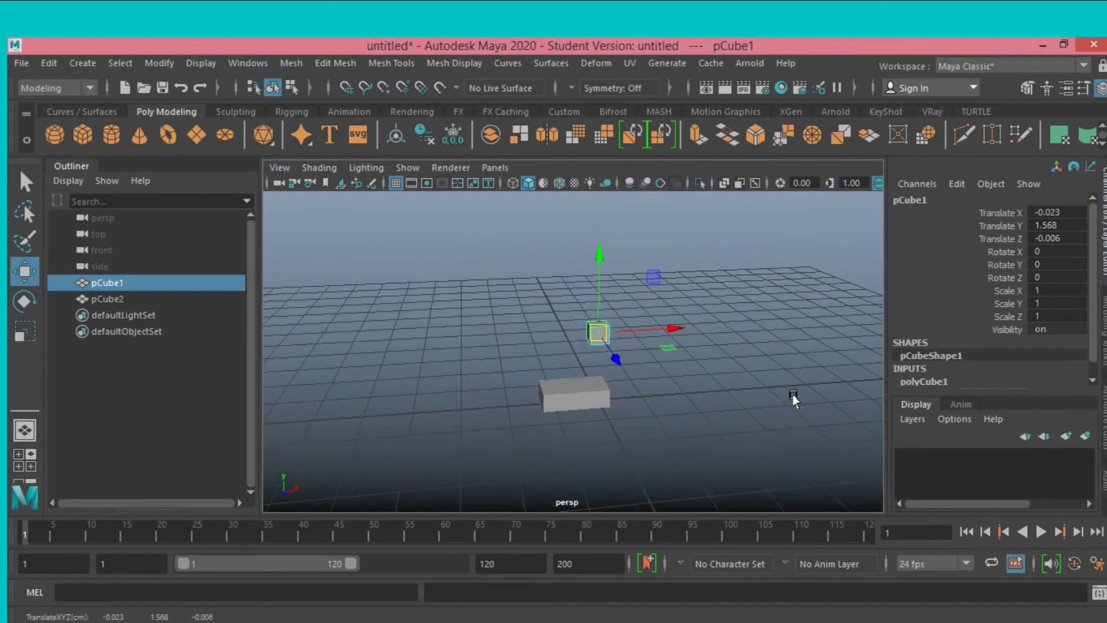
mouse_move(795, 395)
alt+mouse_down()
mouse_move(544, 414)
mouse_move(781, 415)
mouse_move(677, 415)
alt+mouse_up()
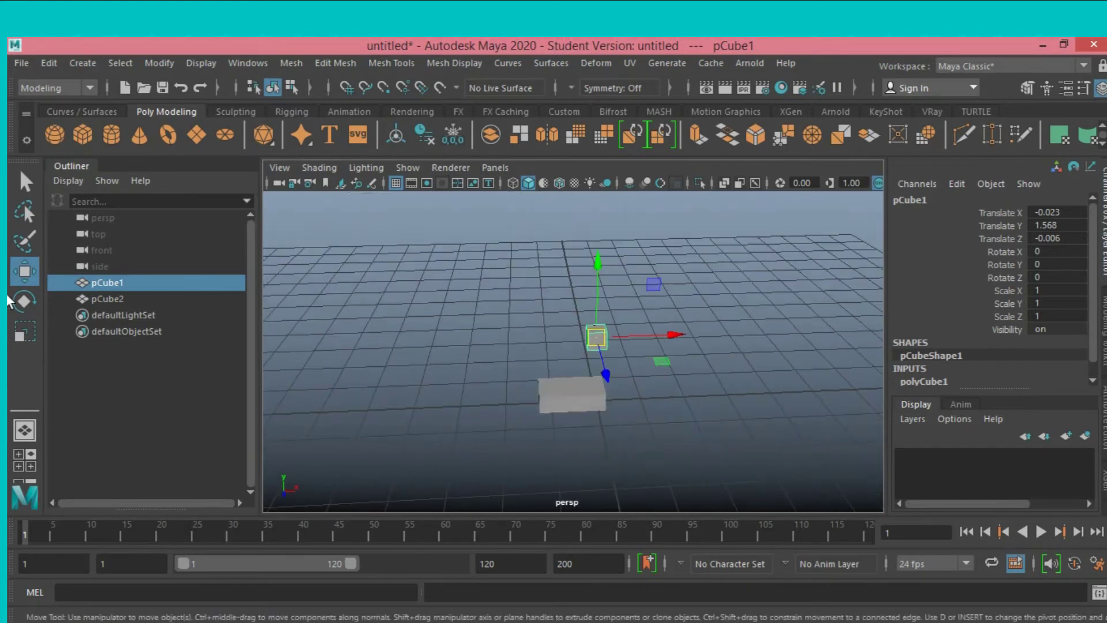
Step: Switch to the FX menu set and create Bifrost liquid bifrostLiquid1 from pCube1
click(90, 89)
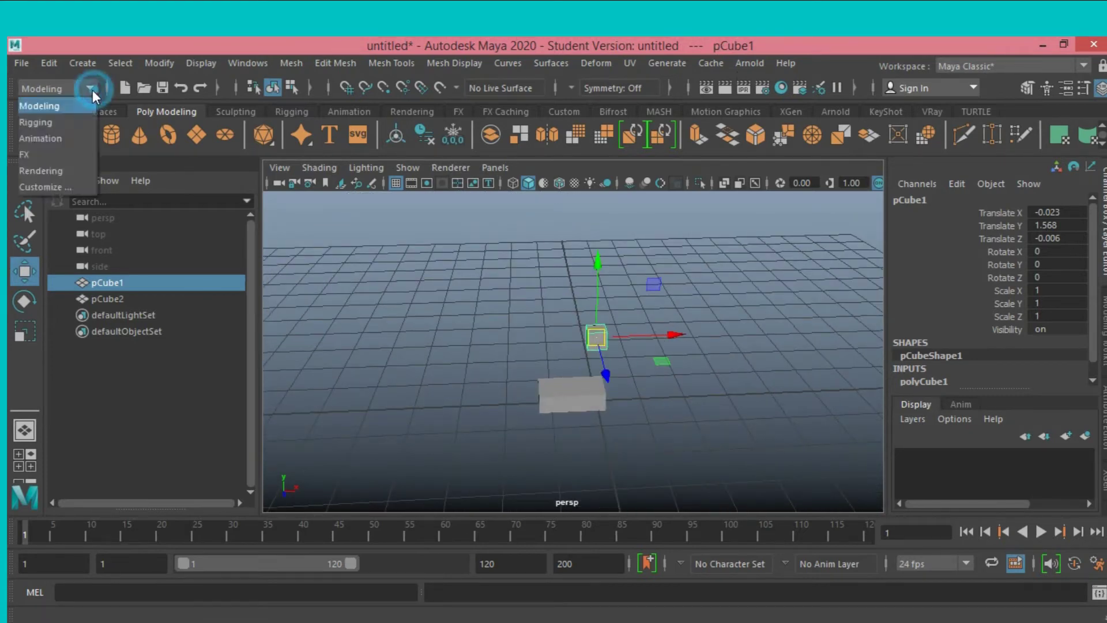
click(68, 154)
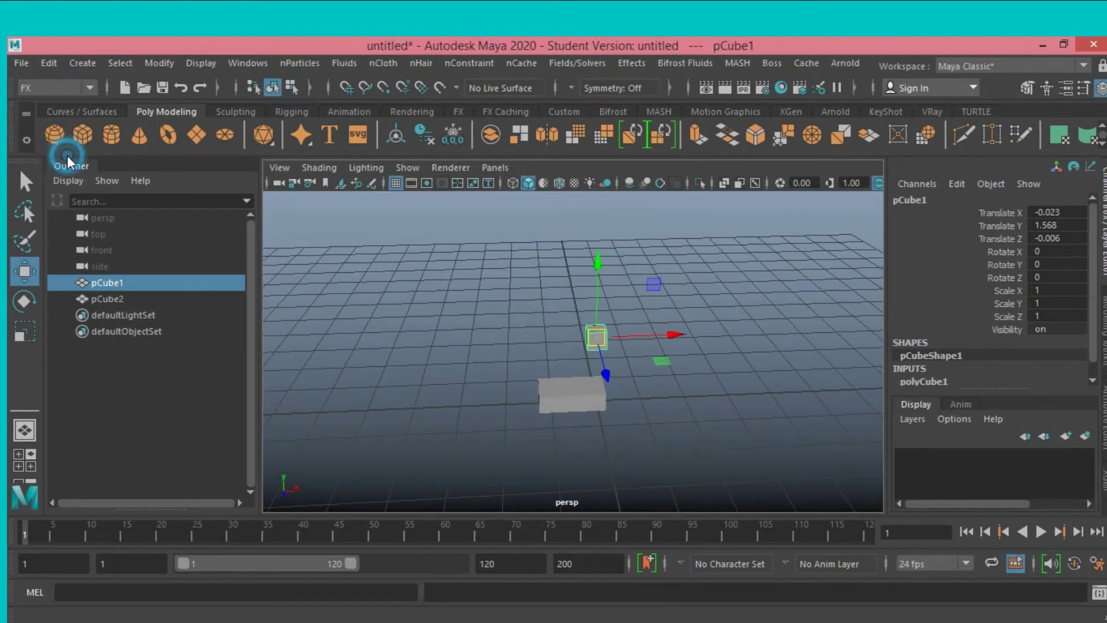
click(675, 66)
click(715, 105)
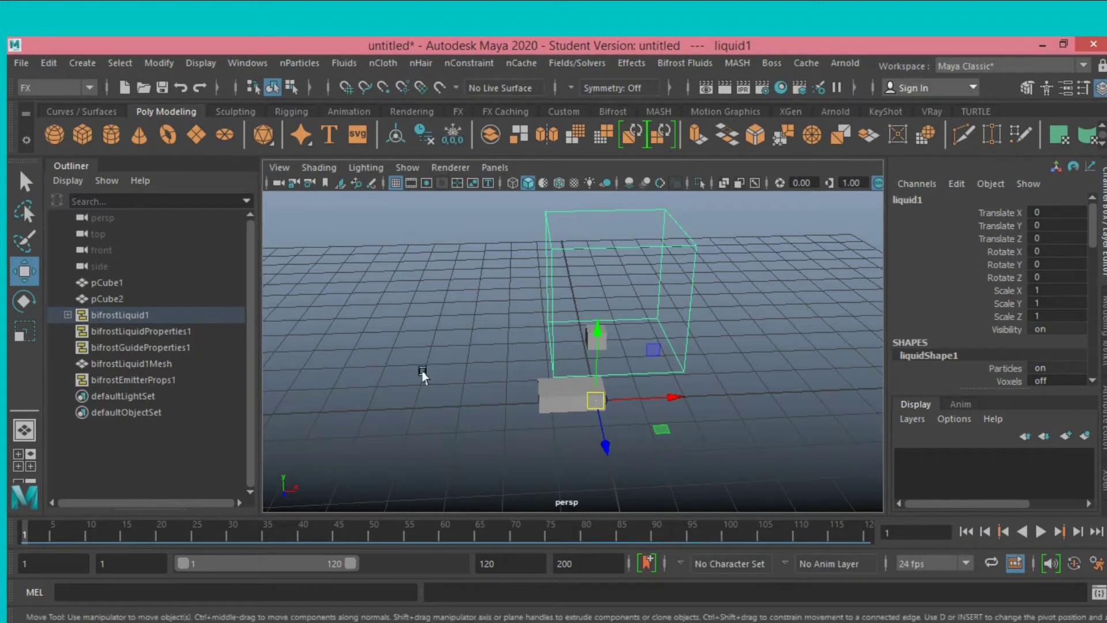
Step: Set bifrostLiquidProperties1's Master Voxel Size to 0.050
click(129, 333)
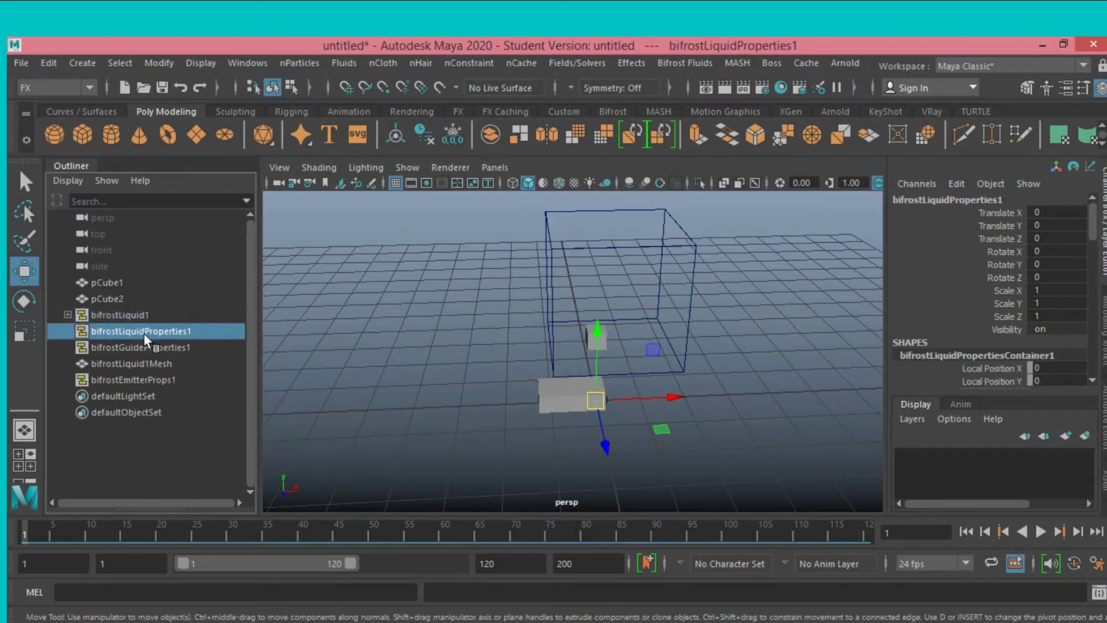
click(1103, 421)
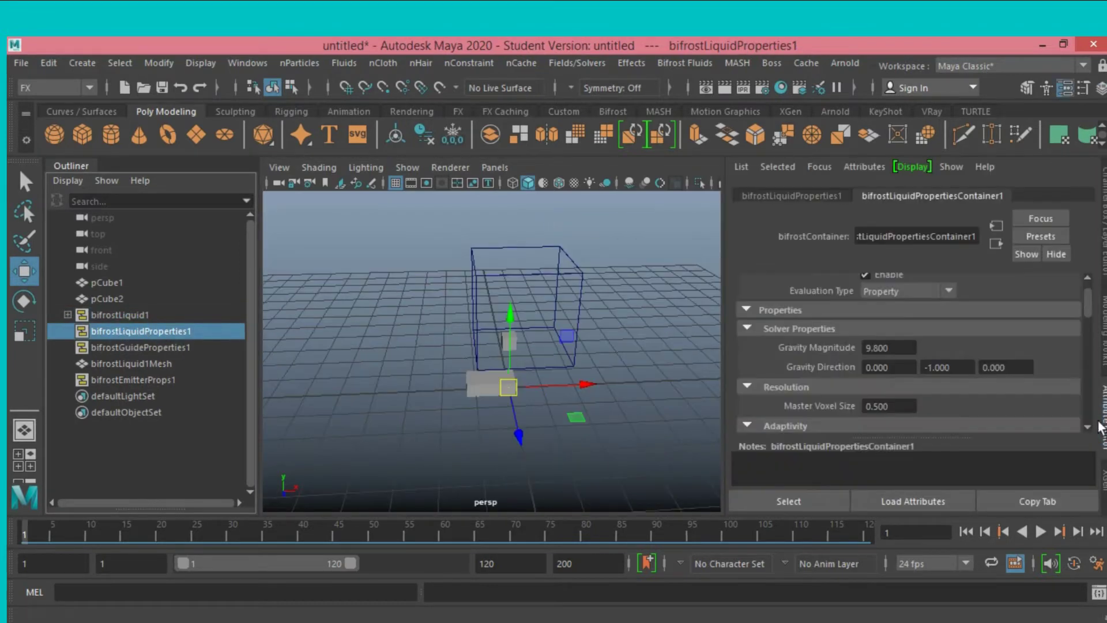
click(877, 406)
click(877, 407)
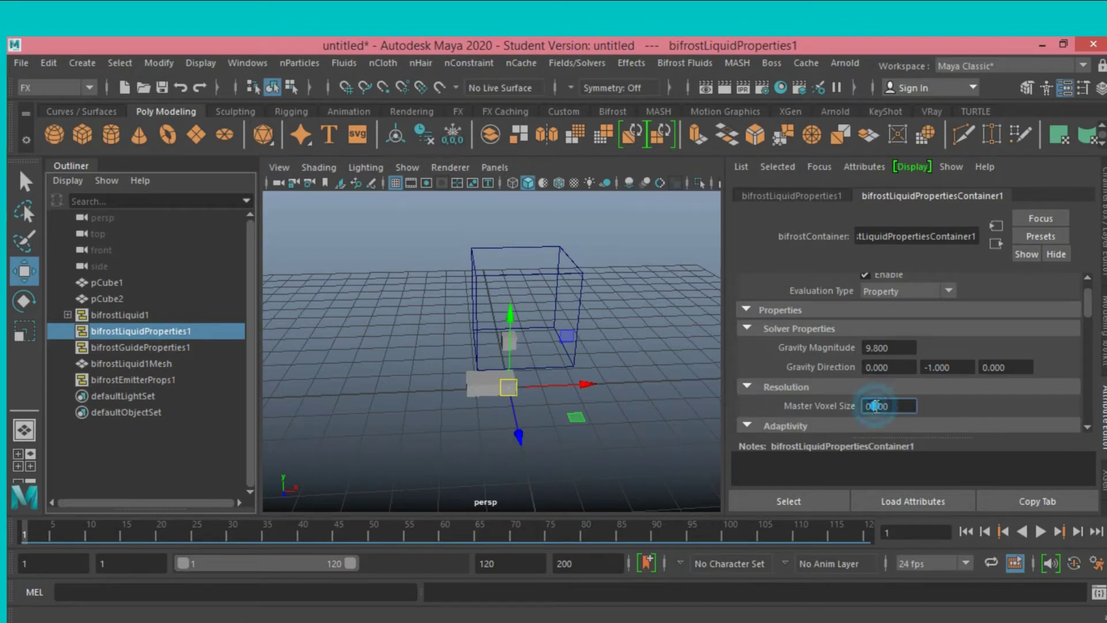
text(0.0500)
text(0.050)
key(Return)
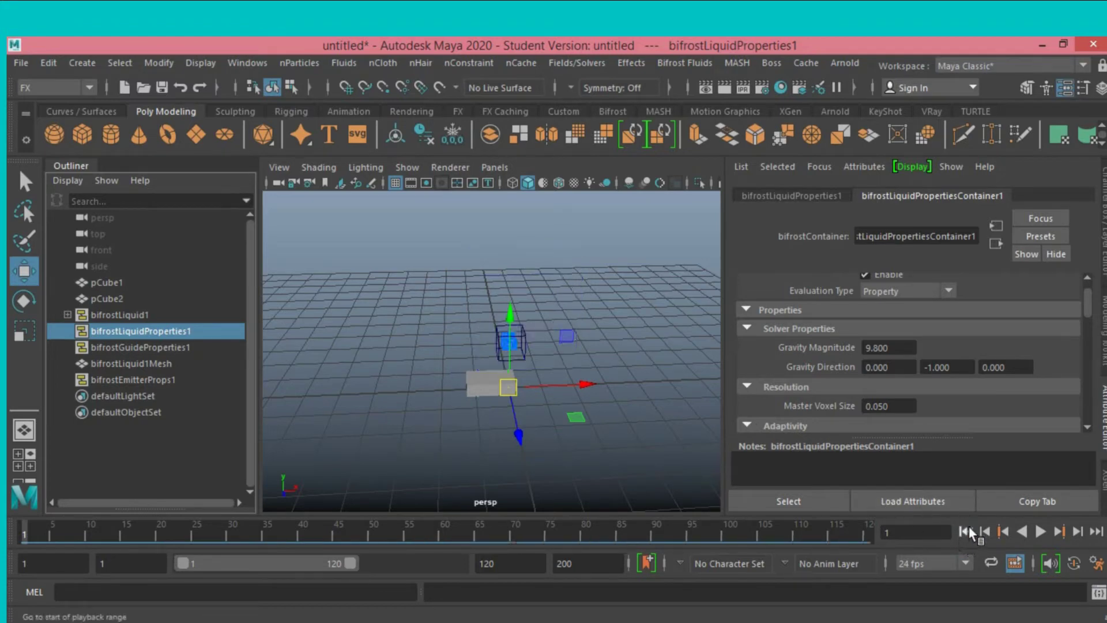
Step: Select the emitter cube pCube1 and return the timeline to frame 1
mouse_move(587, 420)
alt+mouse_down()
mouse_move(630, 420)
mouse_move(607, 413)
alt+mouse_up()
scroll(601, 411, down, 3)
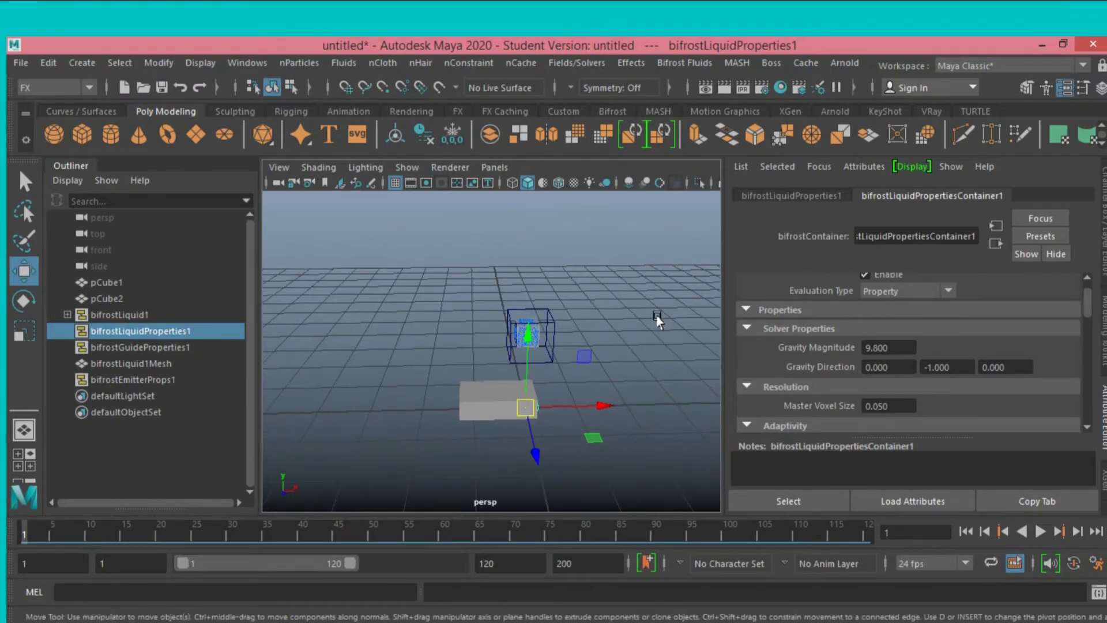
click(112, 282)
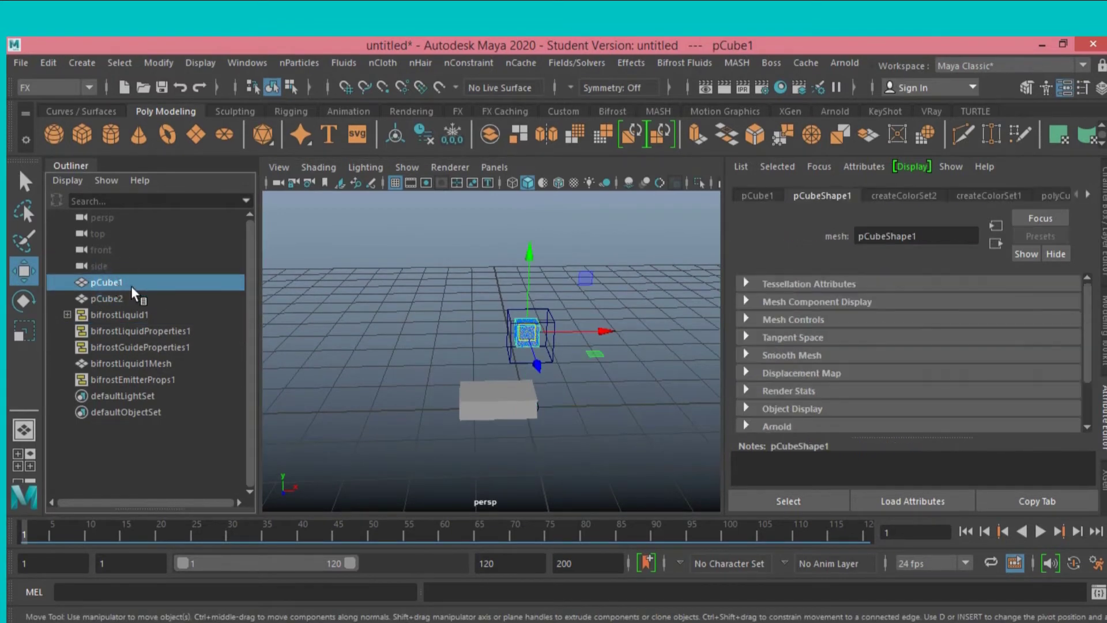
alt+drag(359, 335, 368, 337)
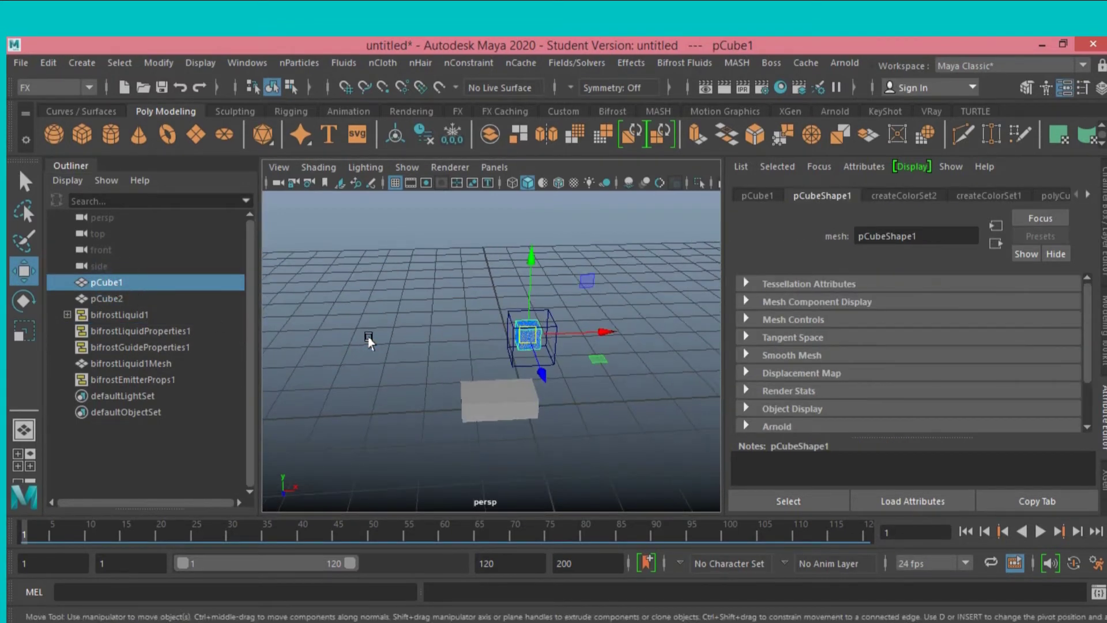
click(178, 507)
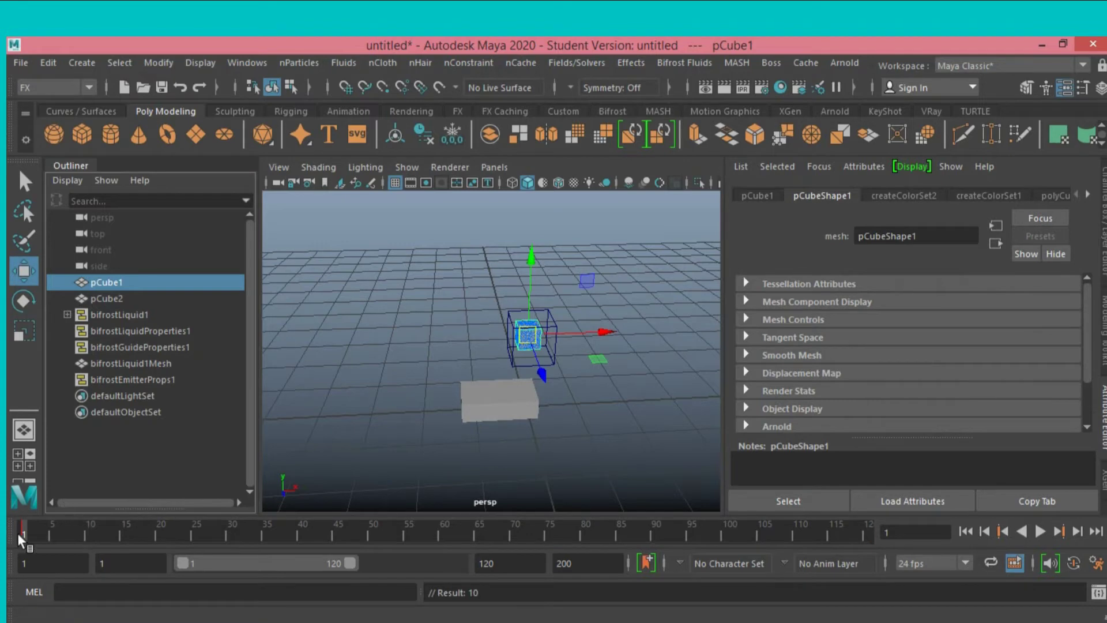
Step: At frame 45, move the emitter cube left and tilt it about Z
key(alt+v)
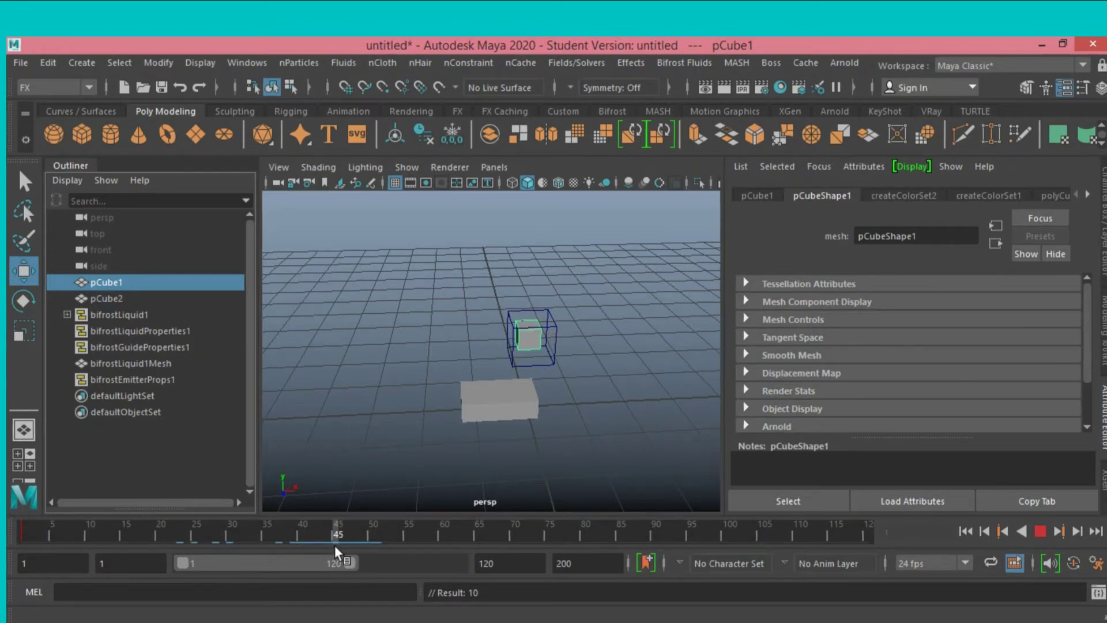
key(alt+v)
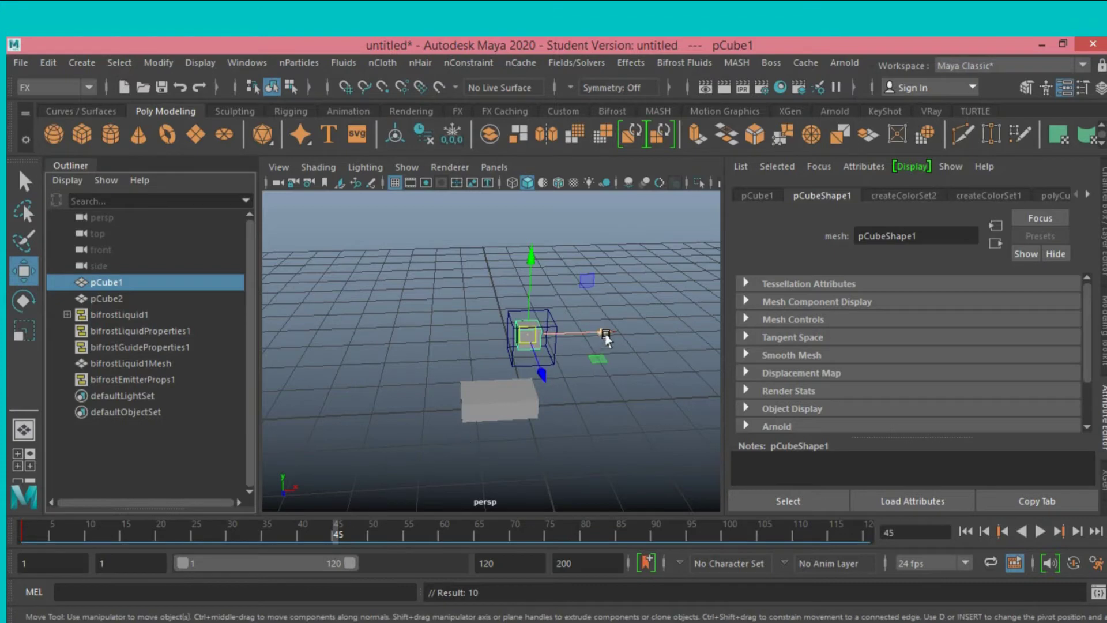
drag(606, 336, 497, 364)
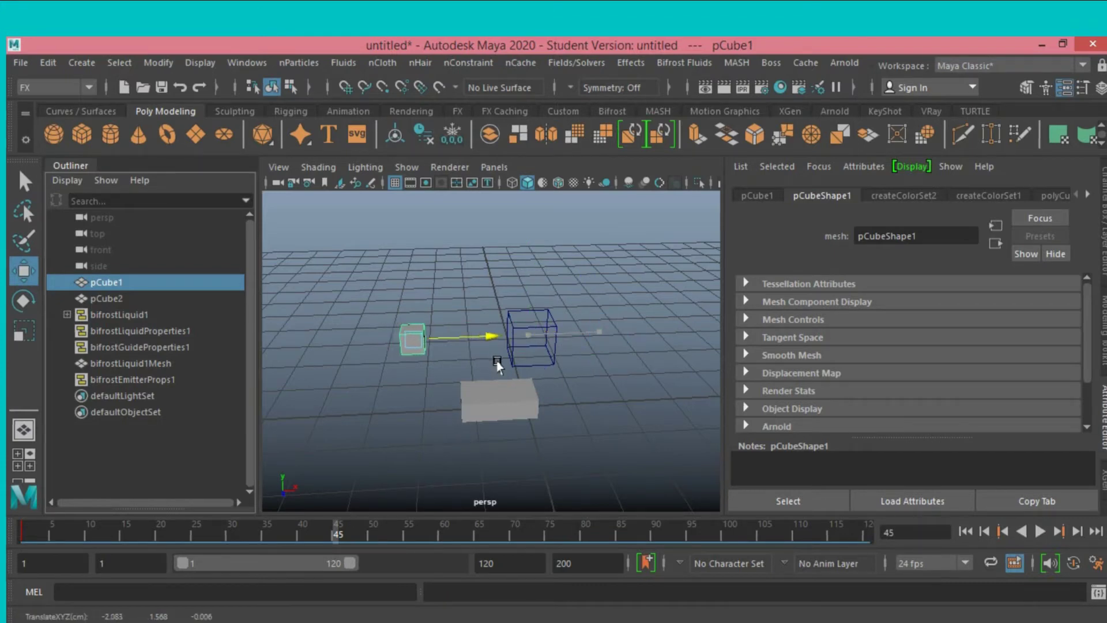
click(24, 300)
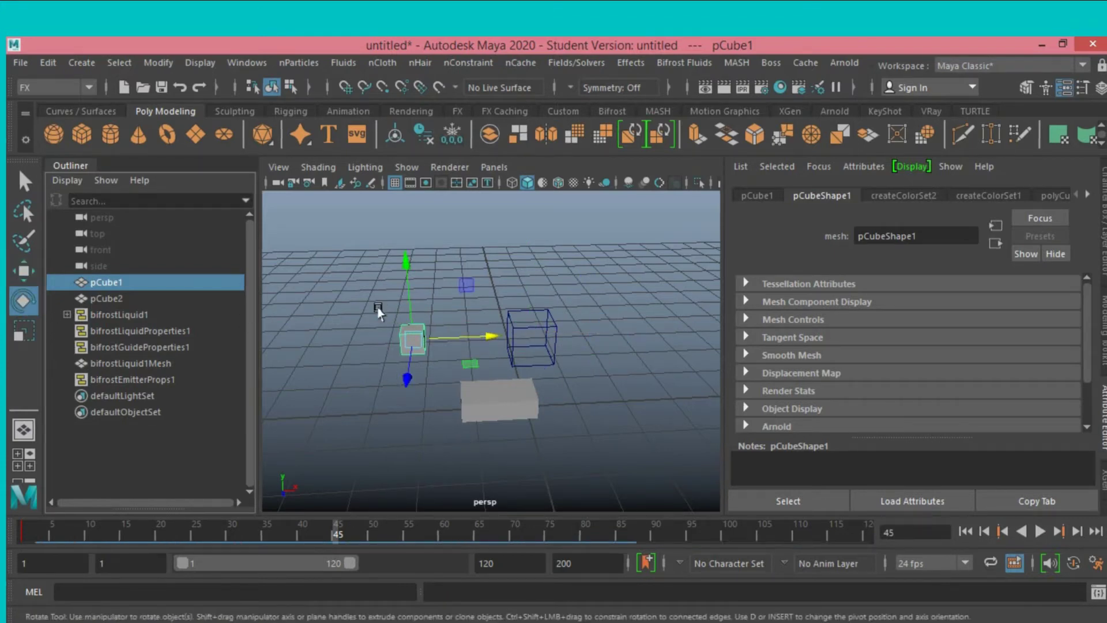
mouse_move(430, 270)
mouse_down()
mouse_move(405, 272)
mouse_move(429, 397)
mouse_up()
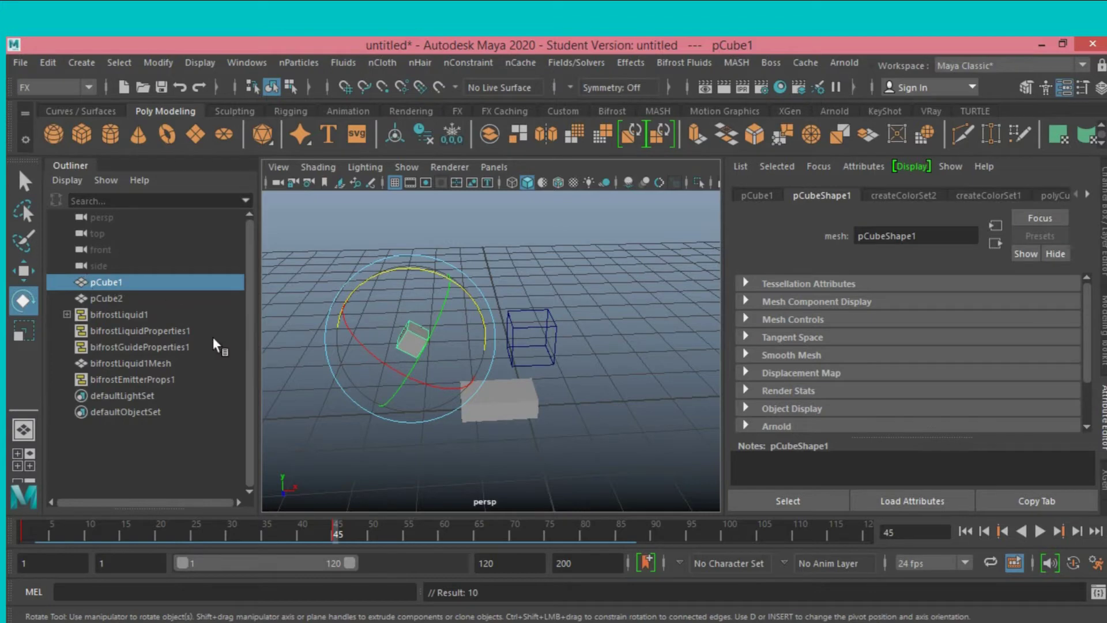
Step: Preview the simulation from frame 1, rewind, and select bifrostLiquid1
click(965, 531)
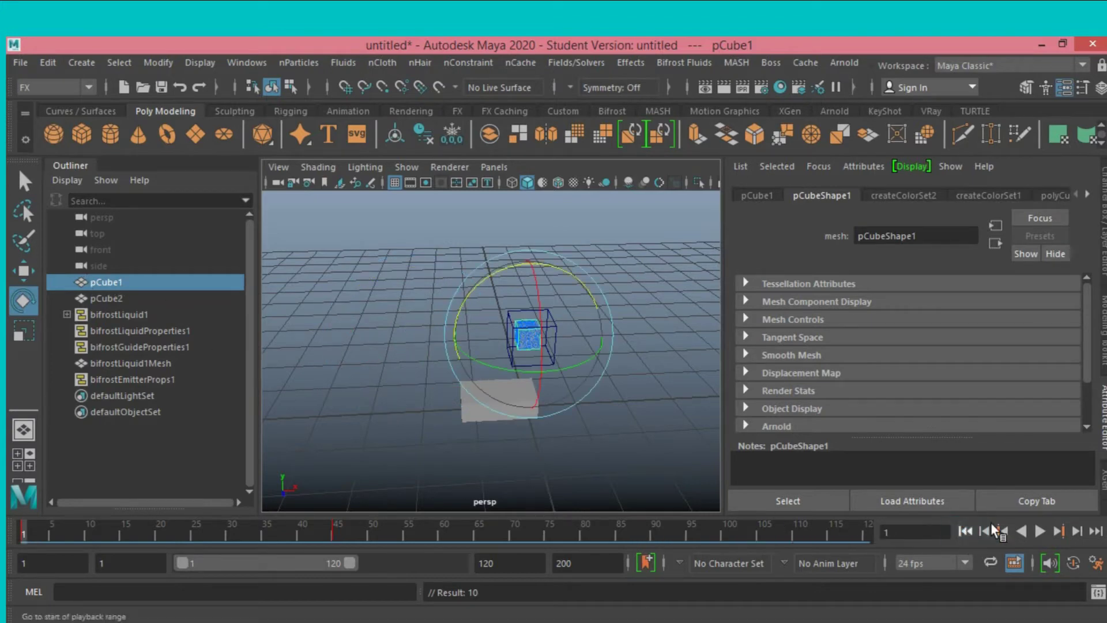
click(1040, 531)
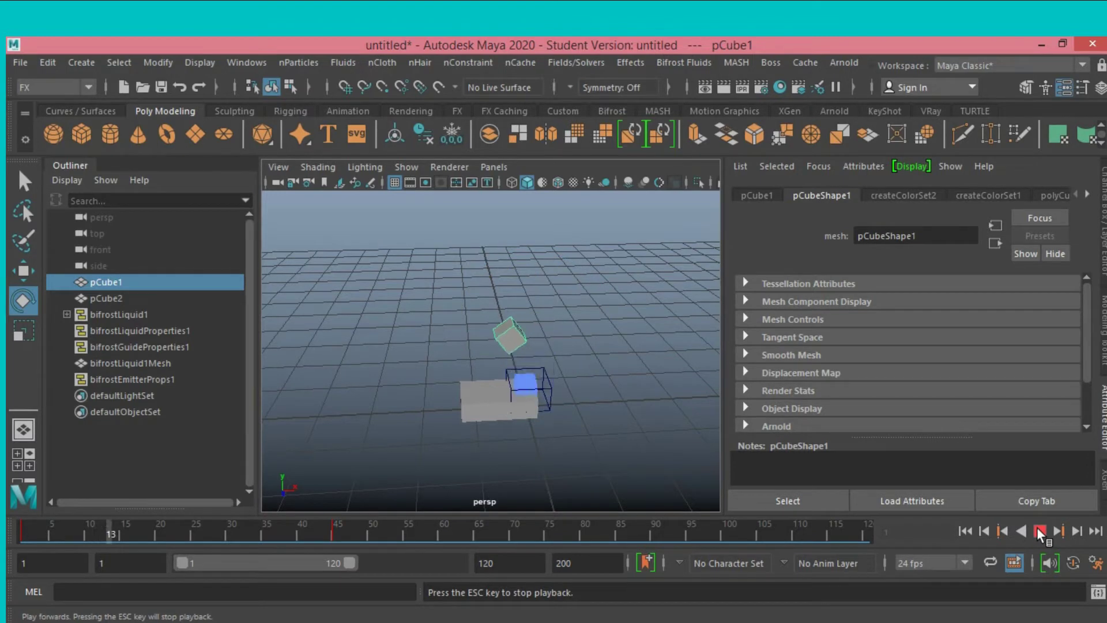
click(1039, 532)
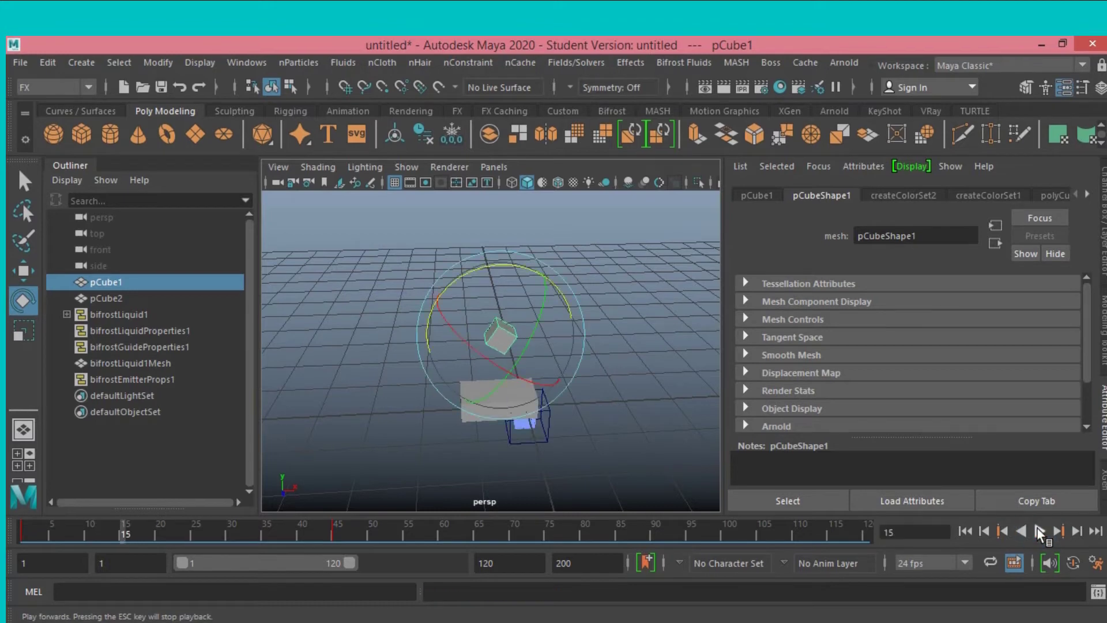
click(965, 531)
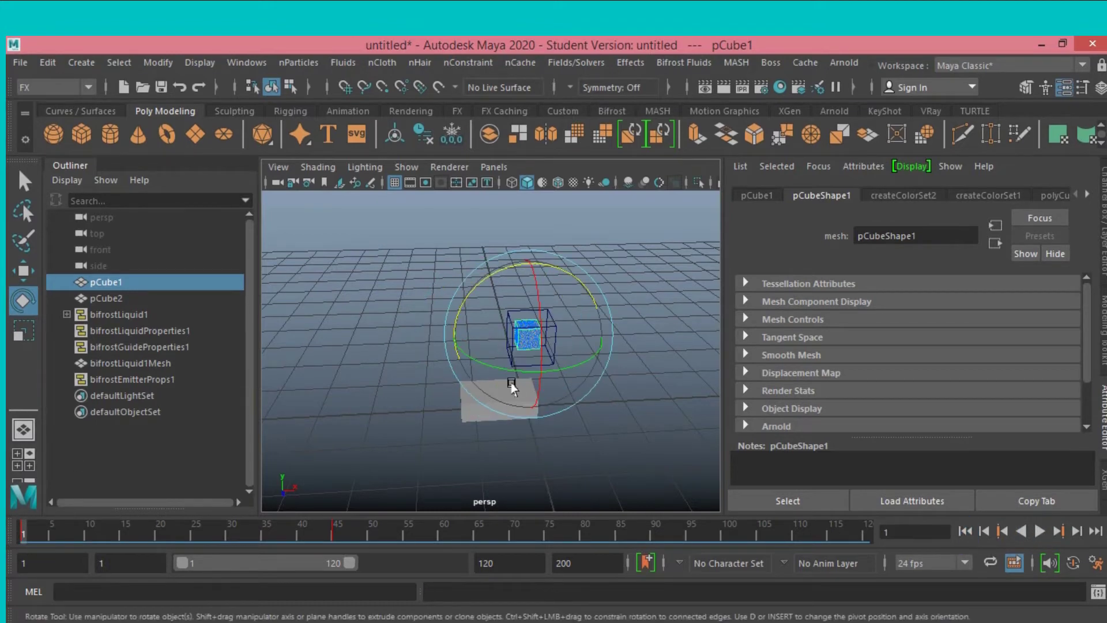
click(24, 181)
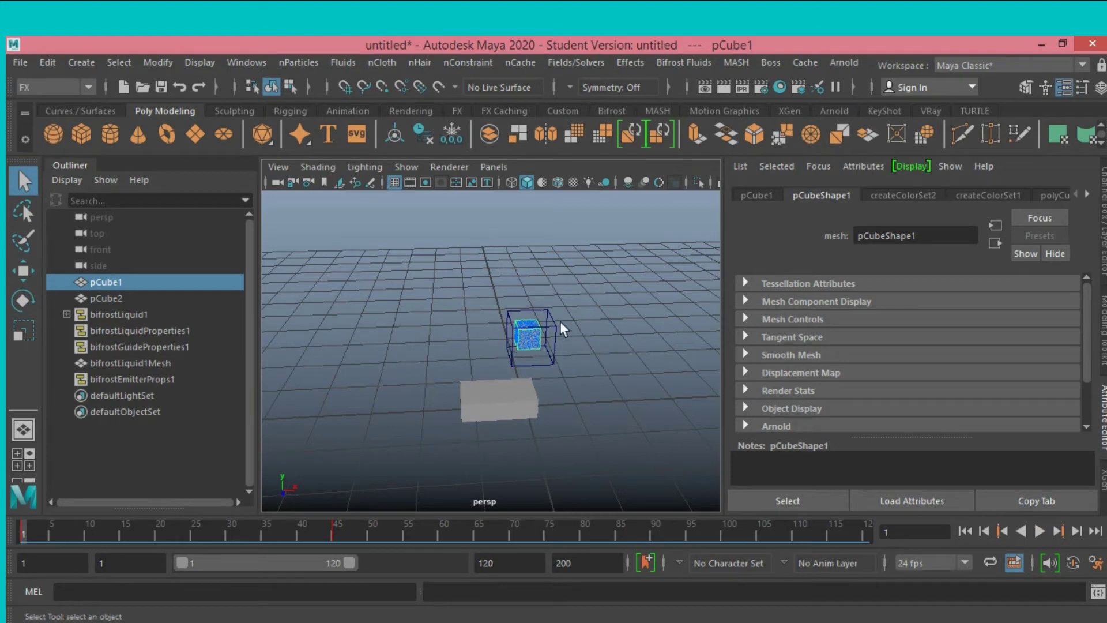
click(559, 337)
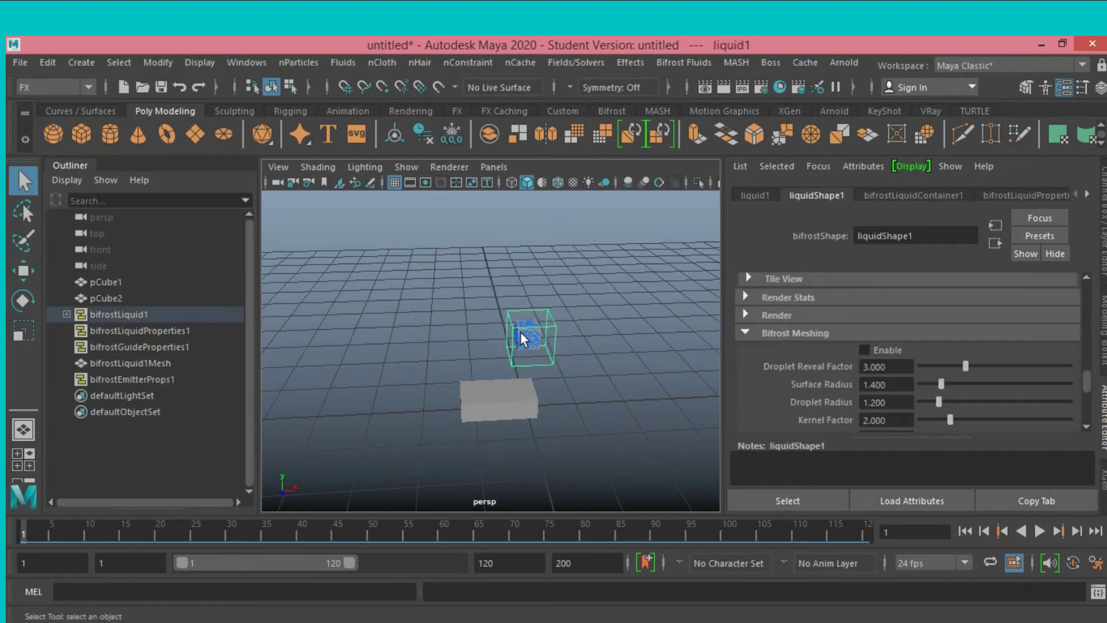
Step: Add killplane bifrostKillplane1 to the liquid, preview to frame 32, and rewind to frame 1
click(680, 61)
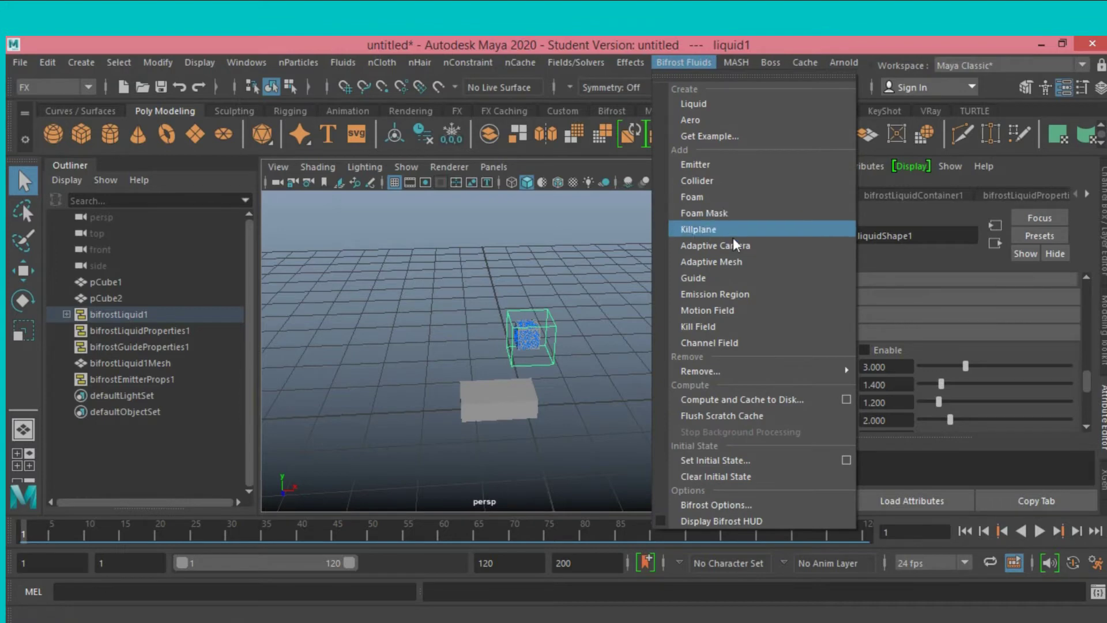
click(705, 231)
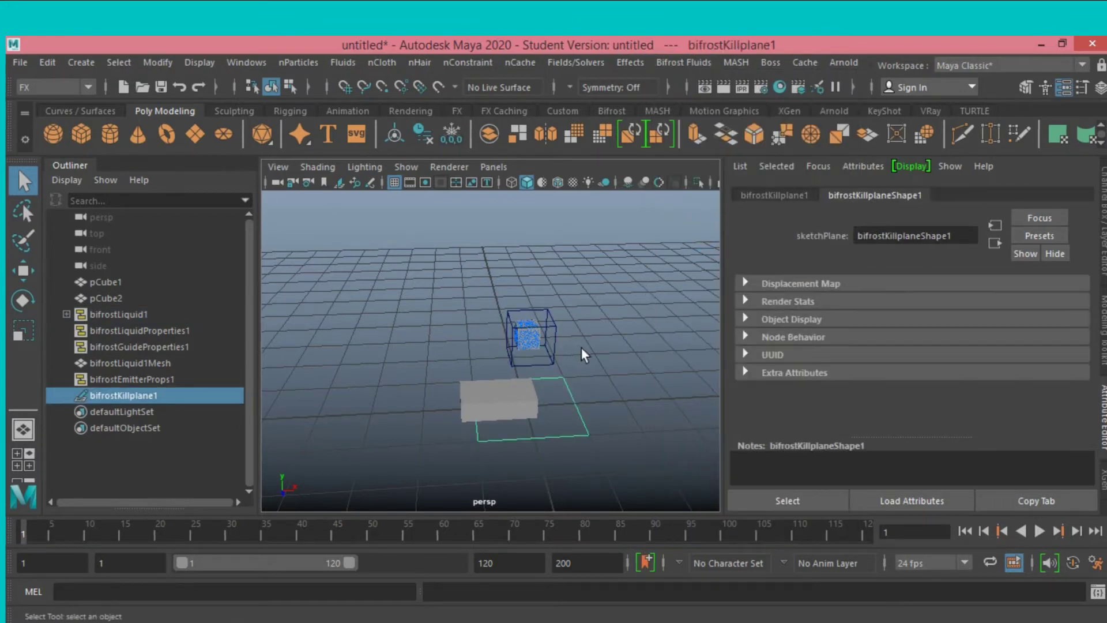
click(1035, 532)
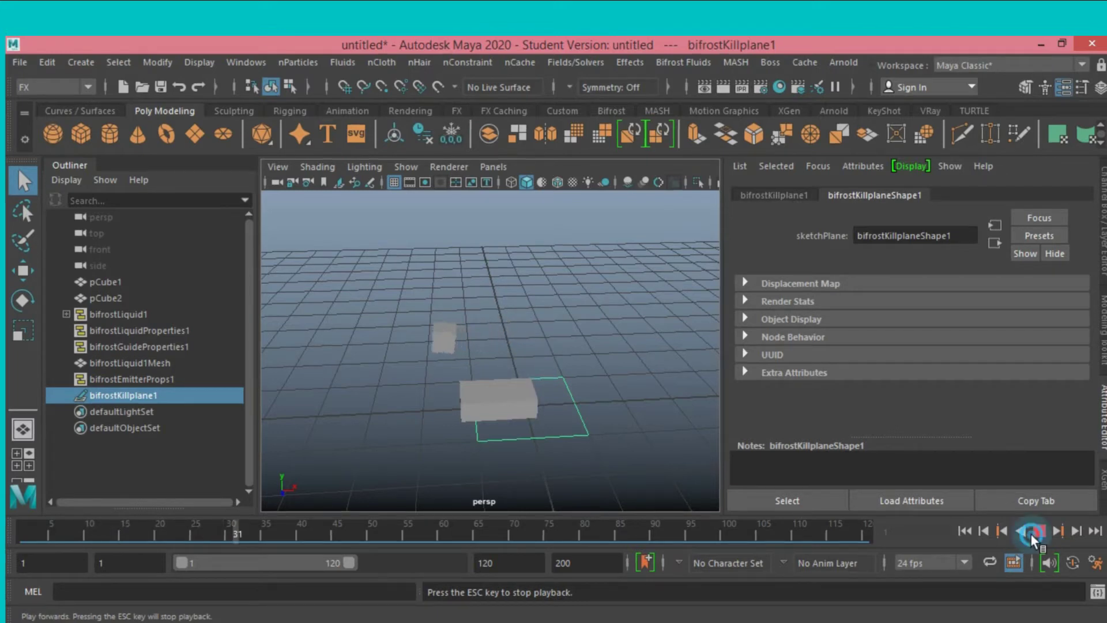
click(1031, 535)
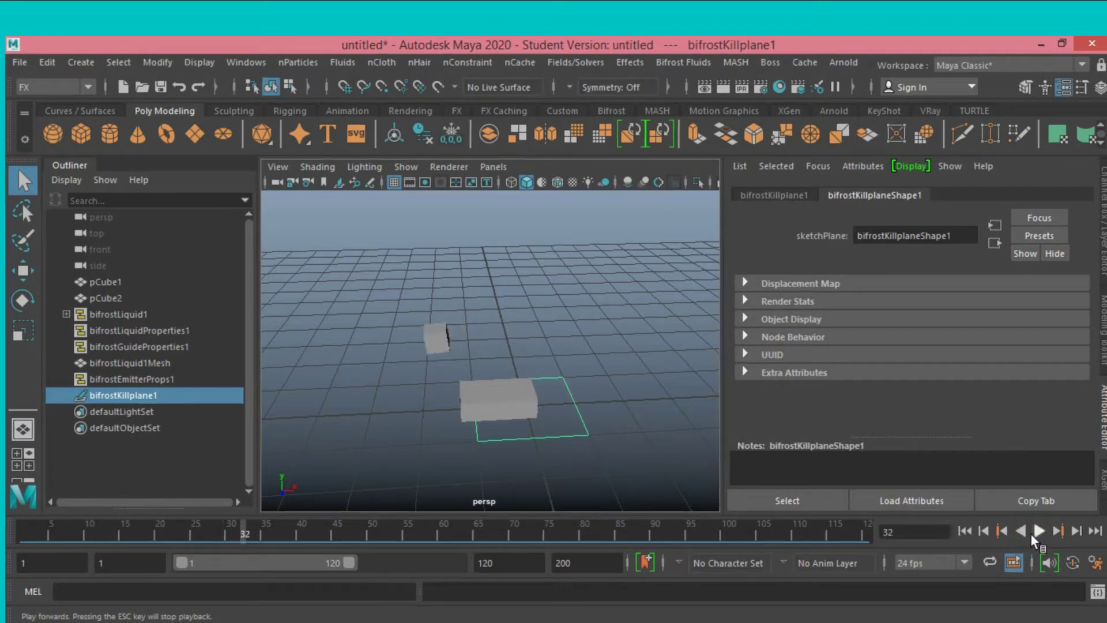
click(966, 532)
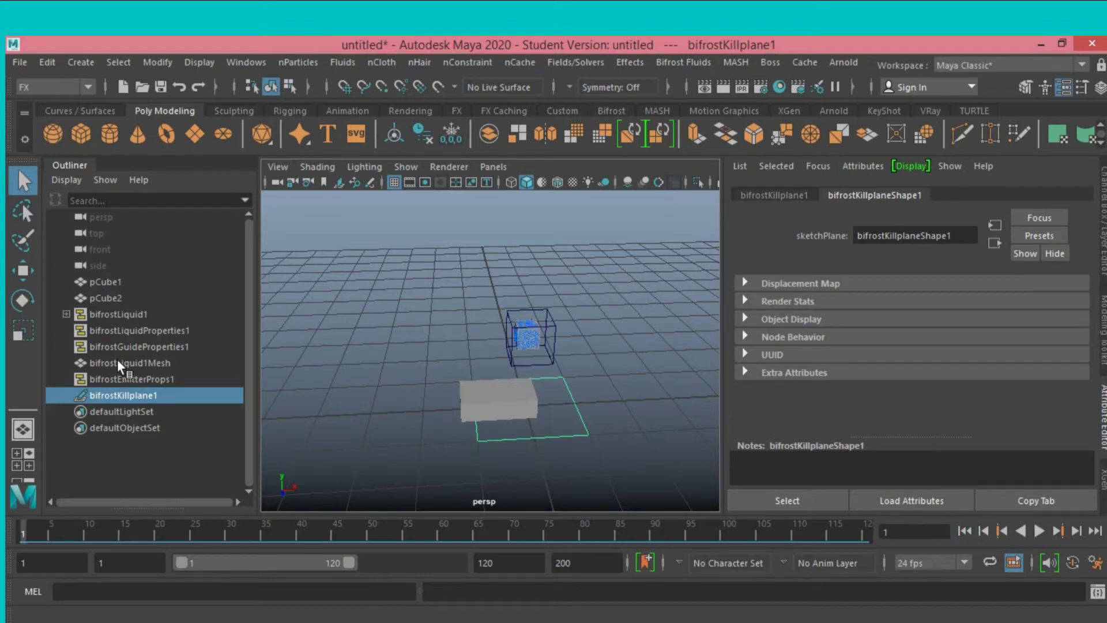
click(151, 377)
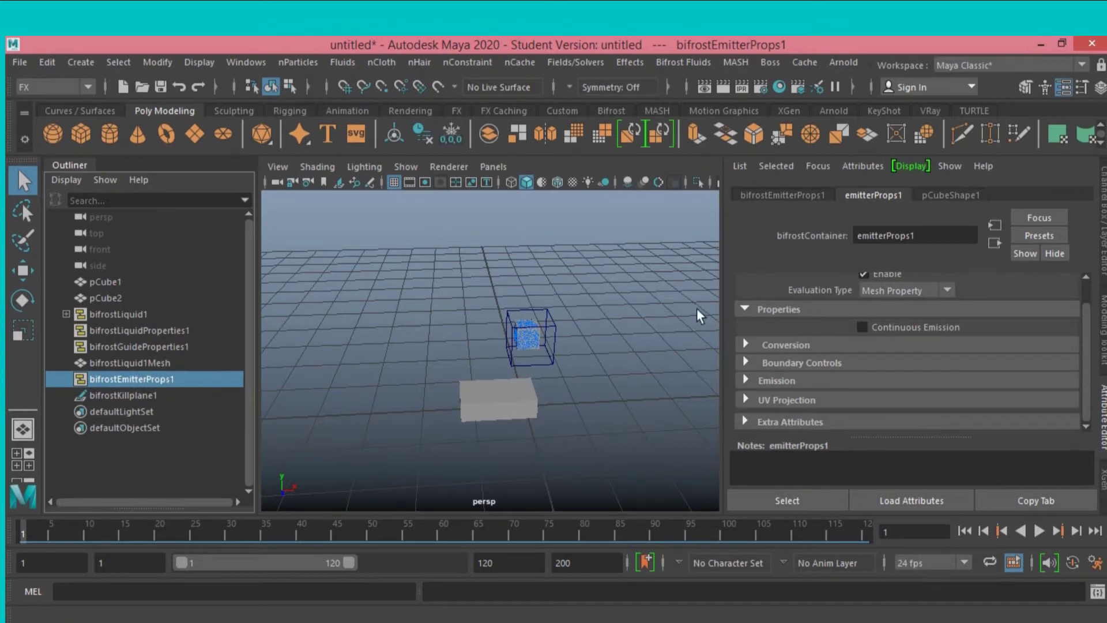
scroll(835, 272, up, 1)
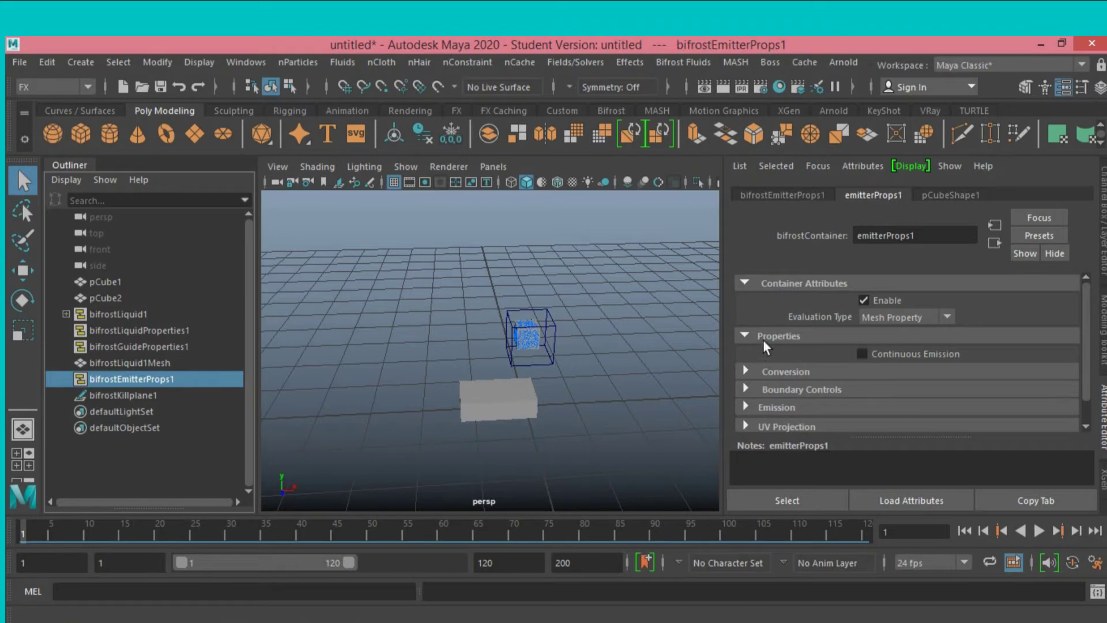
click(1033, 531)
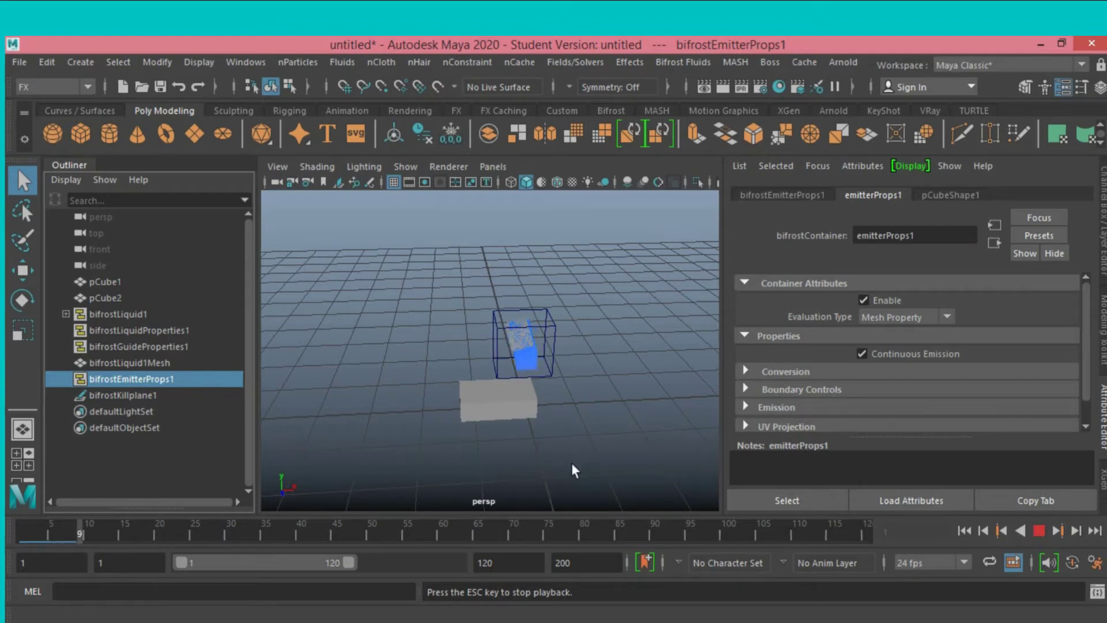
click(966, 531)
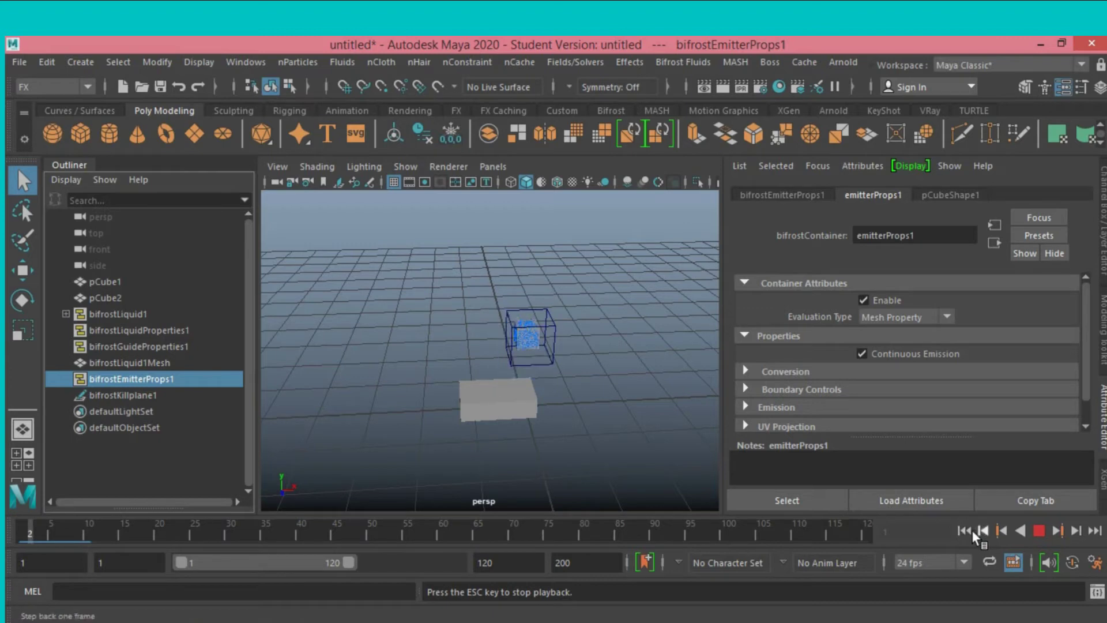
click(1038, 530)
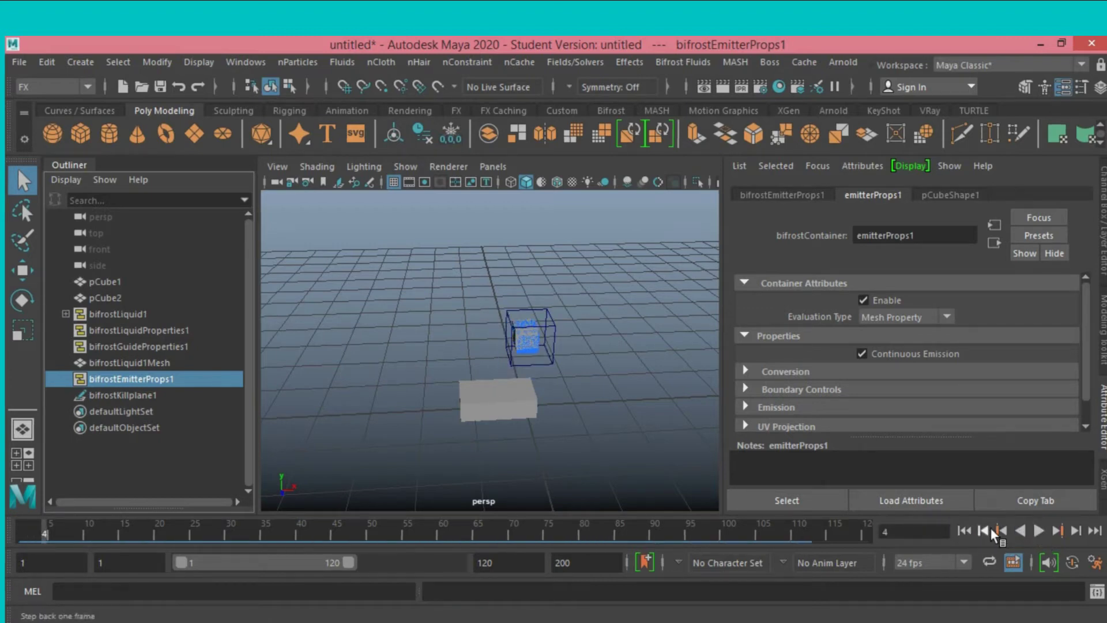
click(1037, 533)
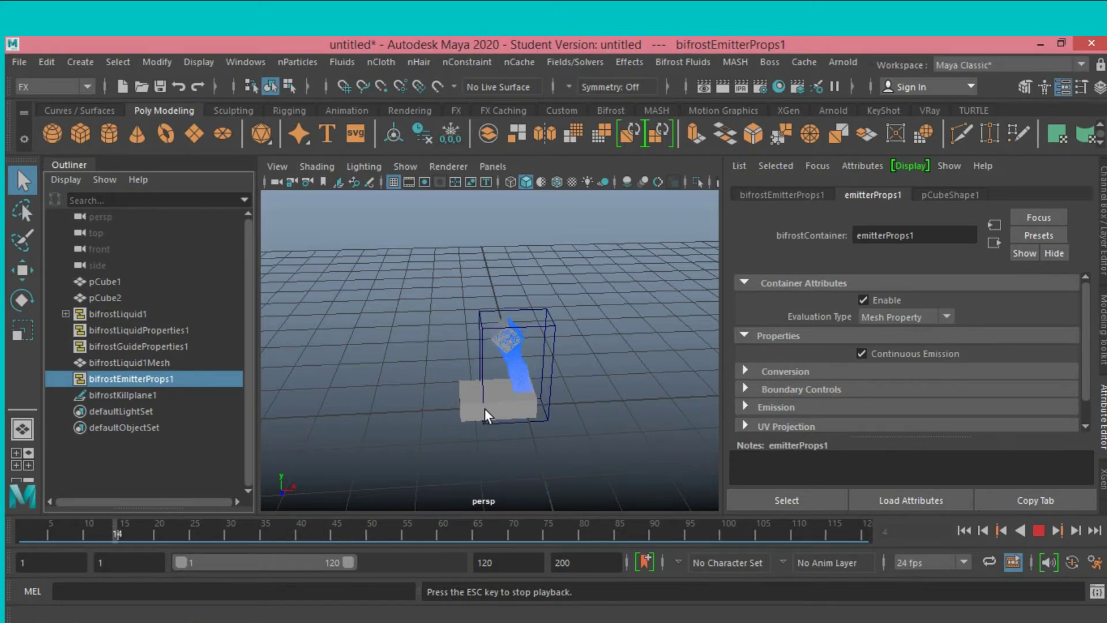
click(1038, 530)
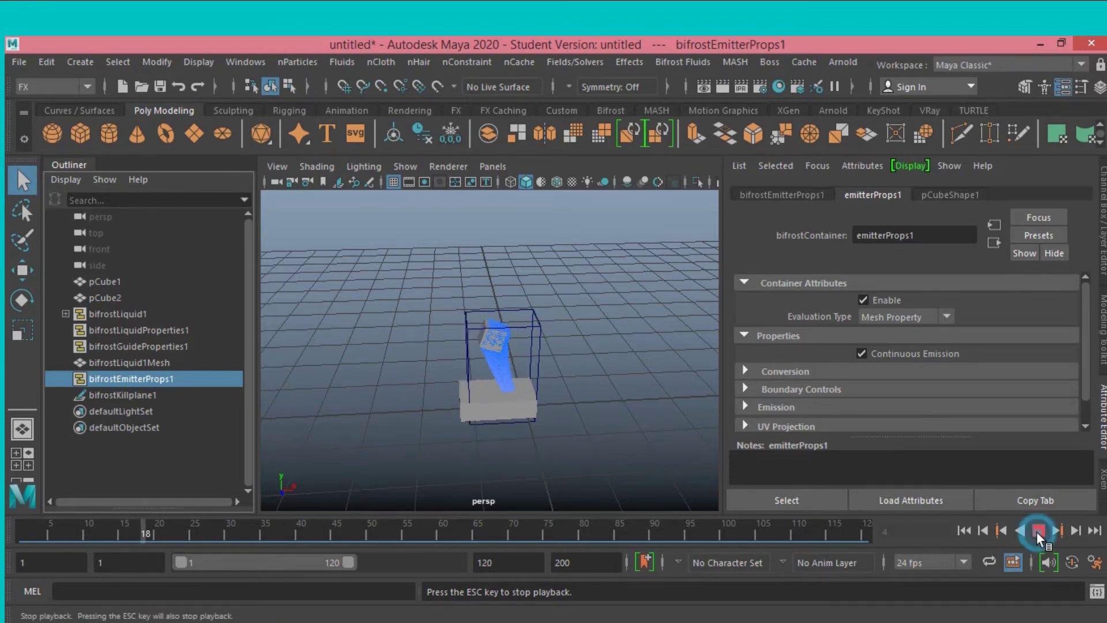
click(964, 531)
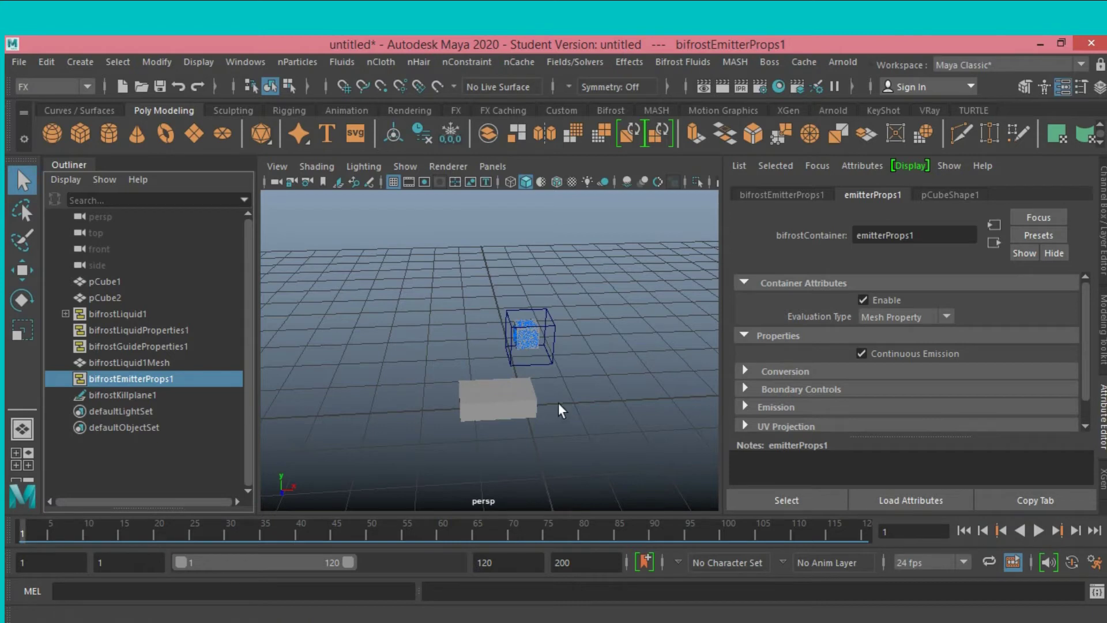
alt+drag(556, 405, 603, 398)
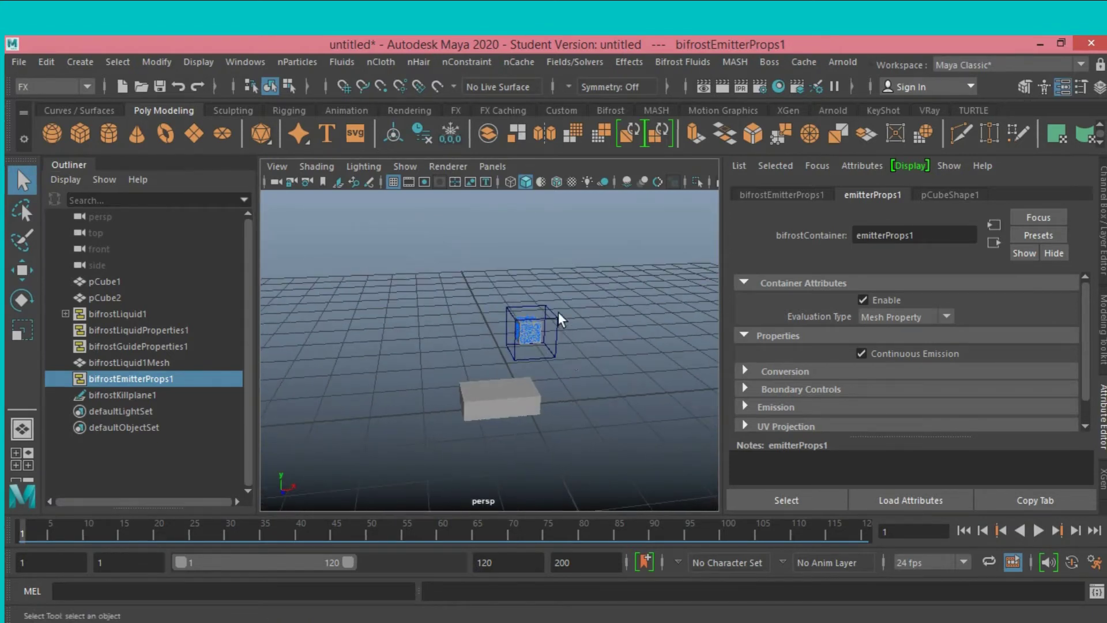
Step: Select bifrostLiquid1 with box pCube2 and make pCube2 a Bifrost collider
click(572, 344)
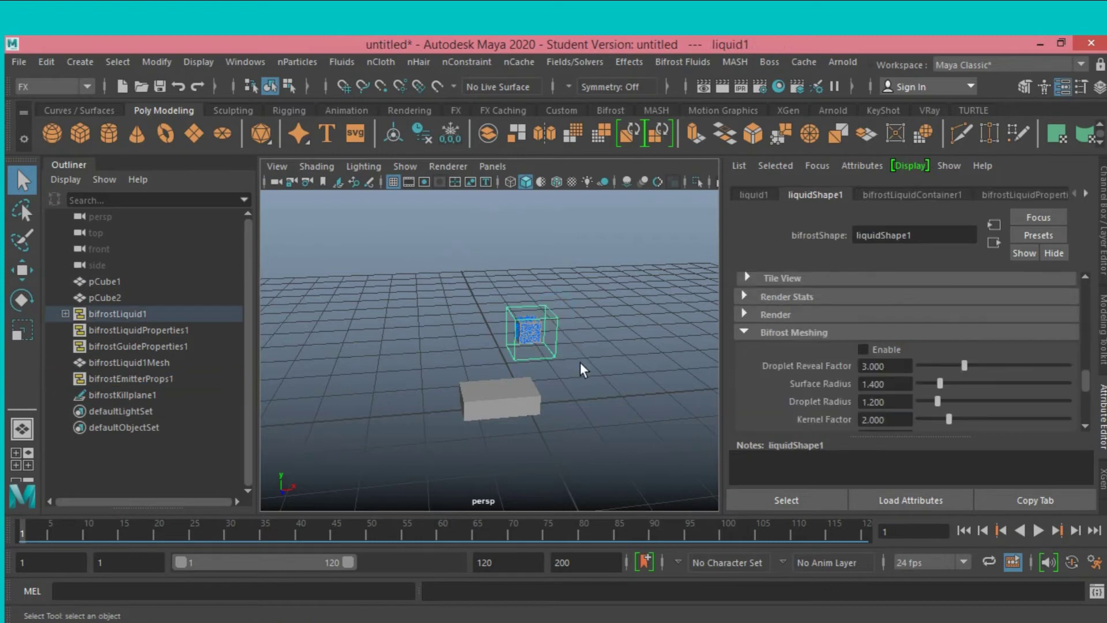
click(485, 409)
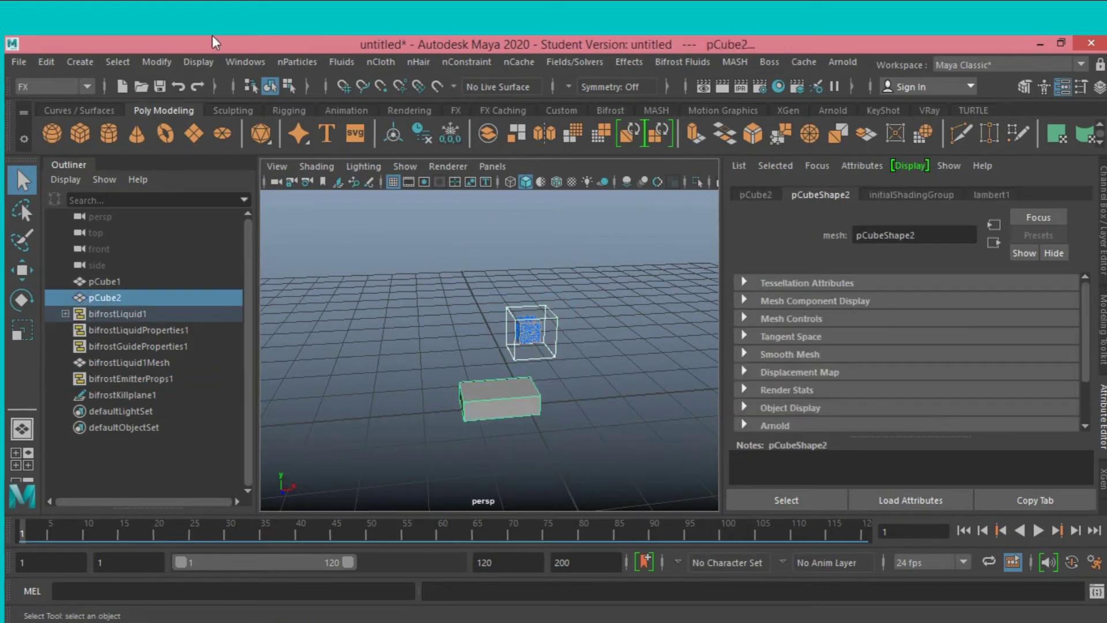
click(684, 63)
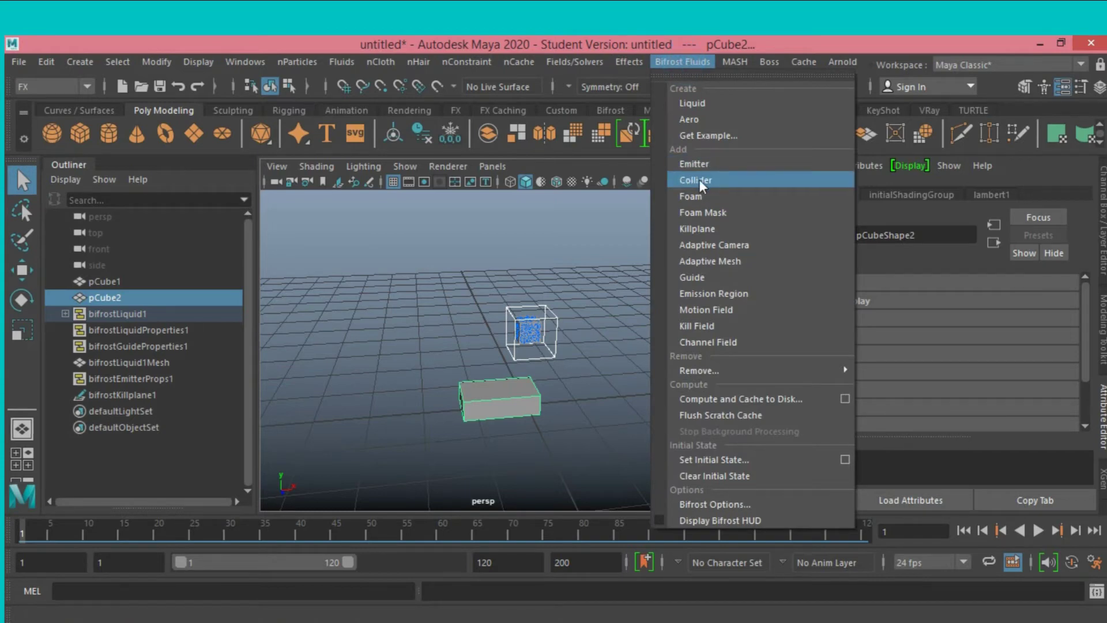
click(728, 181)
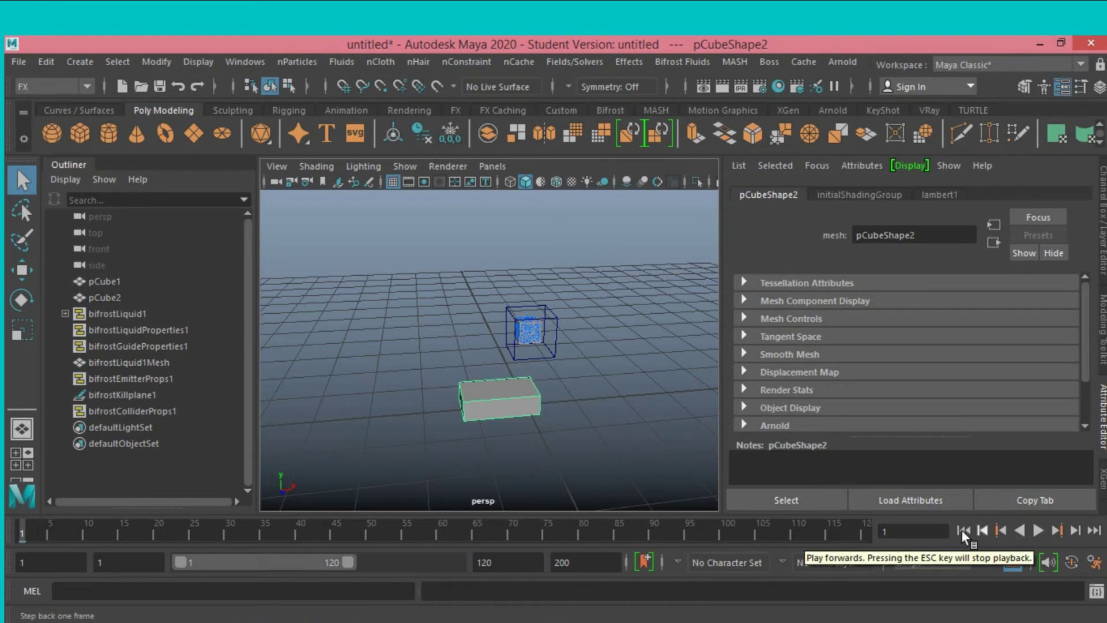
click(1037, 531)
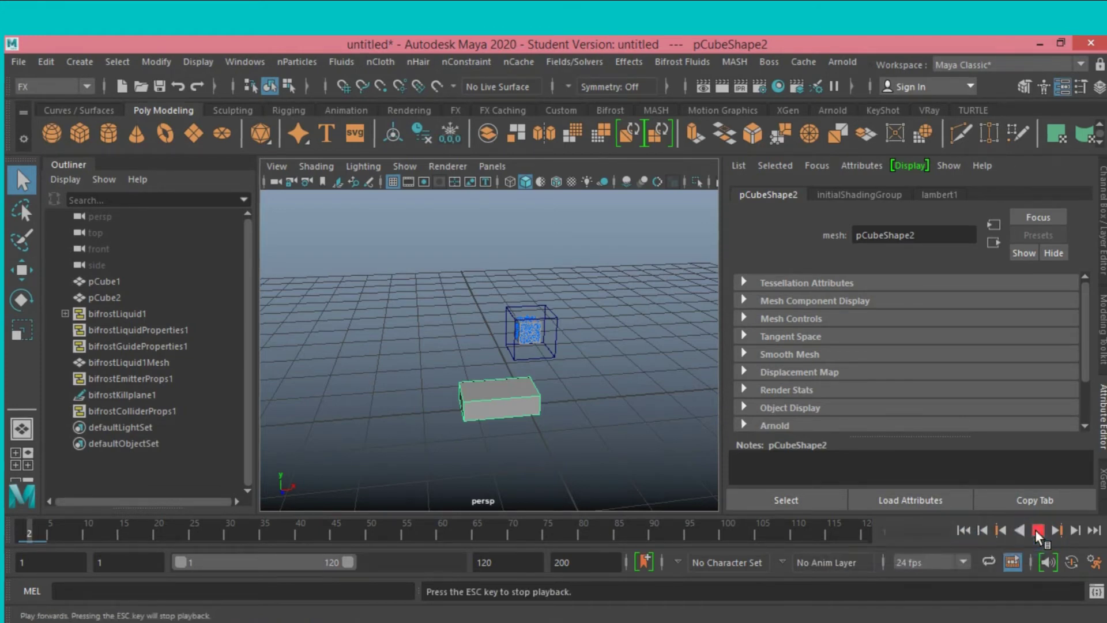
click(962, 531)
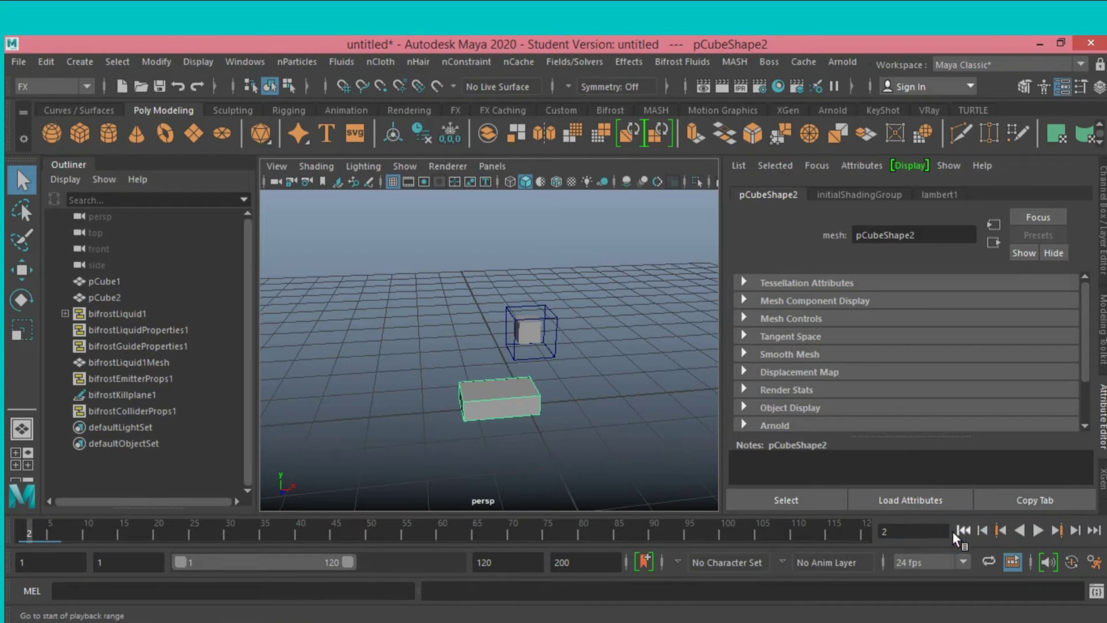
click(1038, 531)
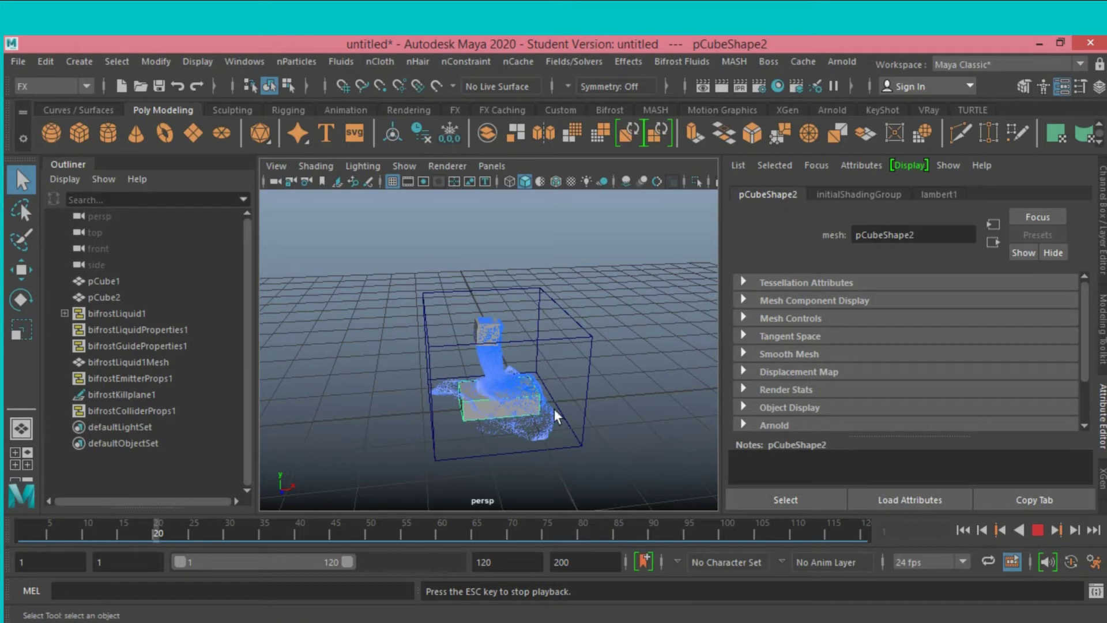
click(1032, 530)
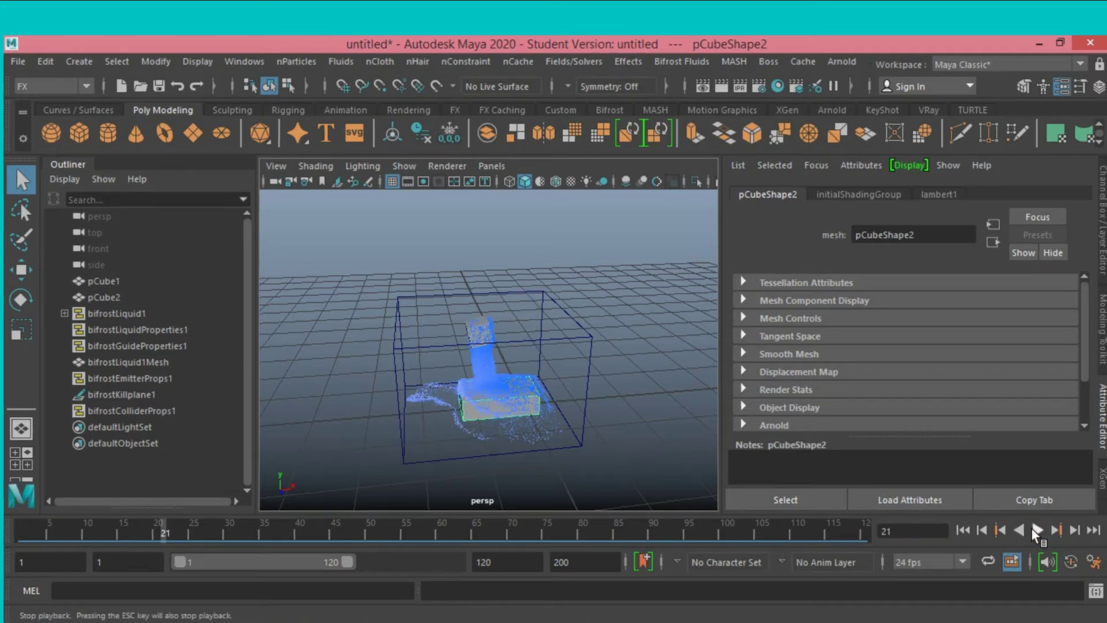
click(963, 531)
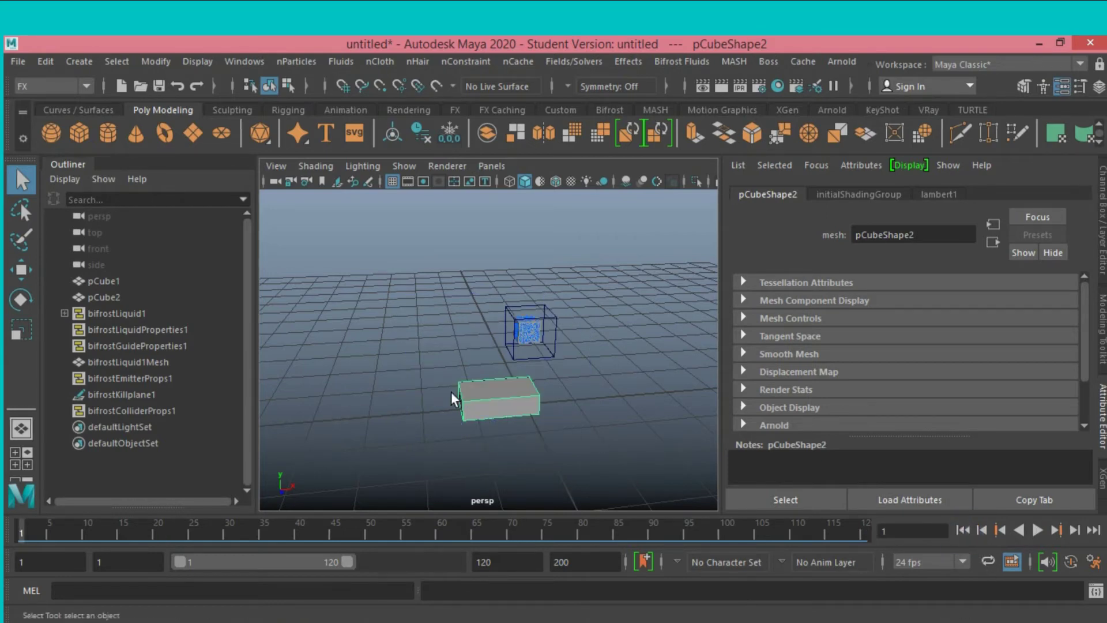
Step: Enable Bifrost Meshing on liquid1, preview the mesh playback, and rewind to frame 1
click(116, 315)
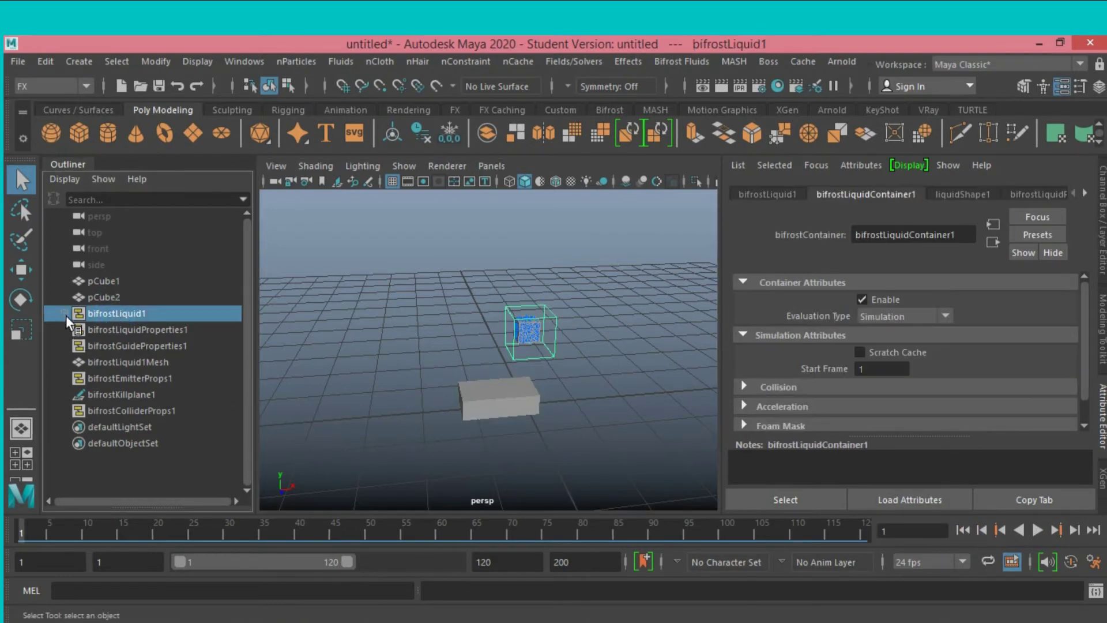
click(63, 313)
click(102, 327)
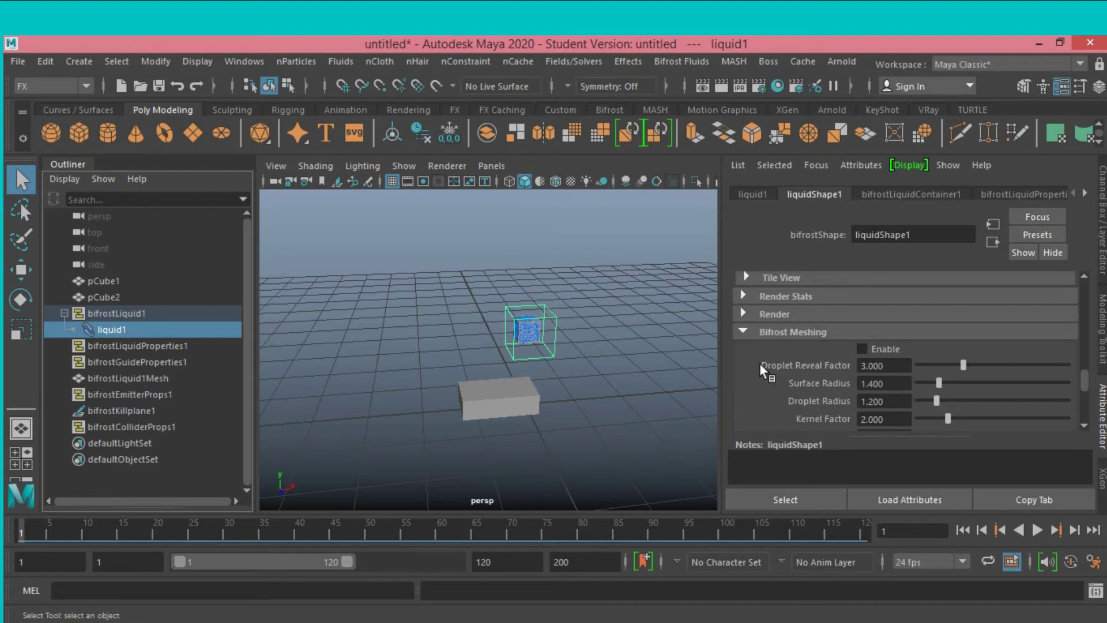
click(862, 349)
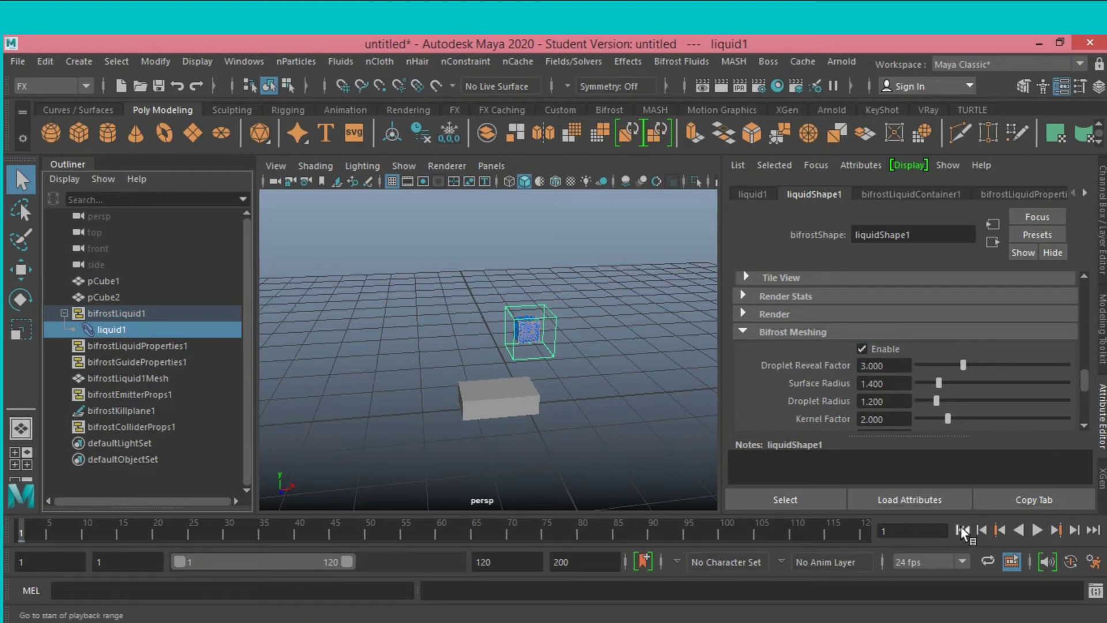
click(1033, 530)
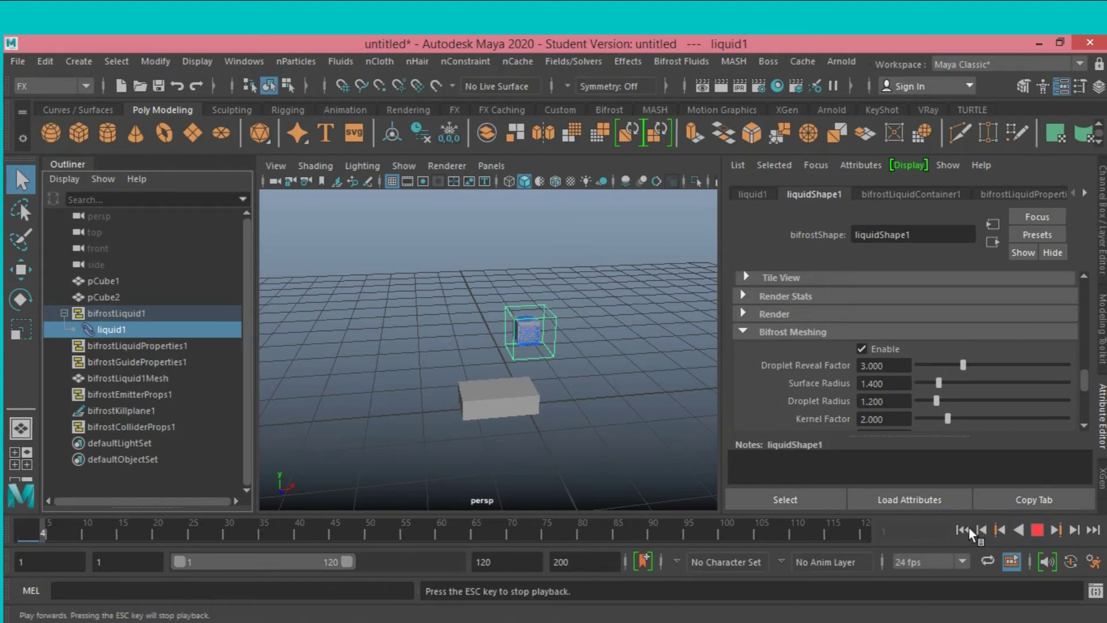
click(1037, 530)
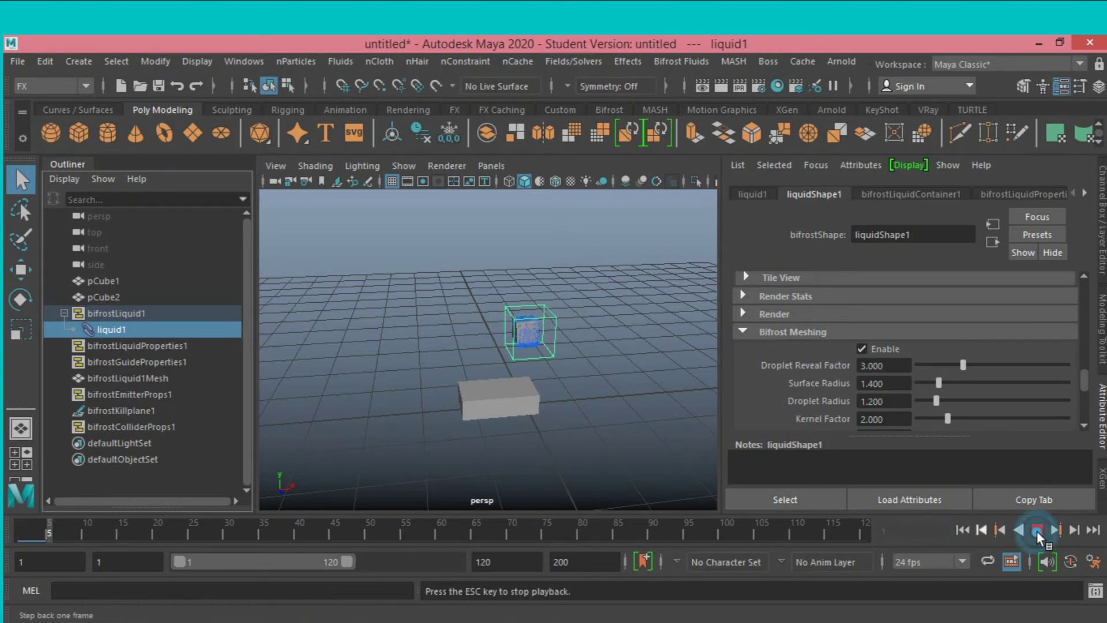
click(962, 530)
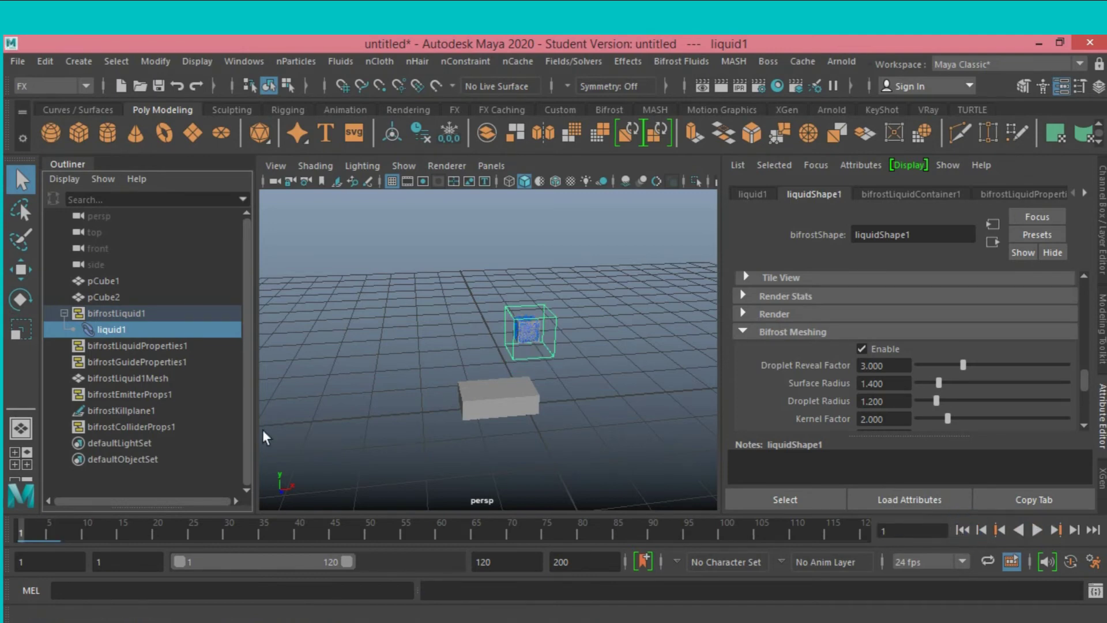
click(1035, 531)
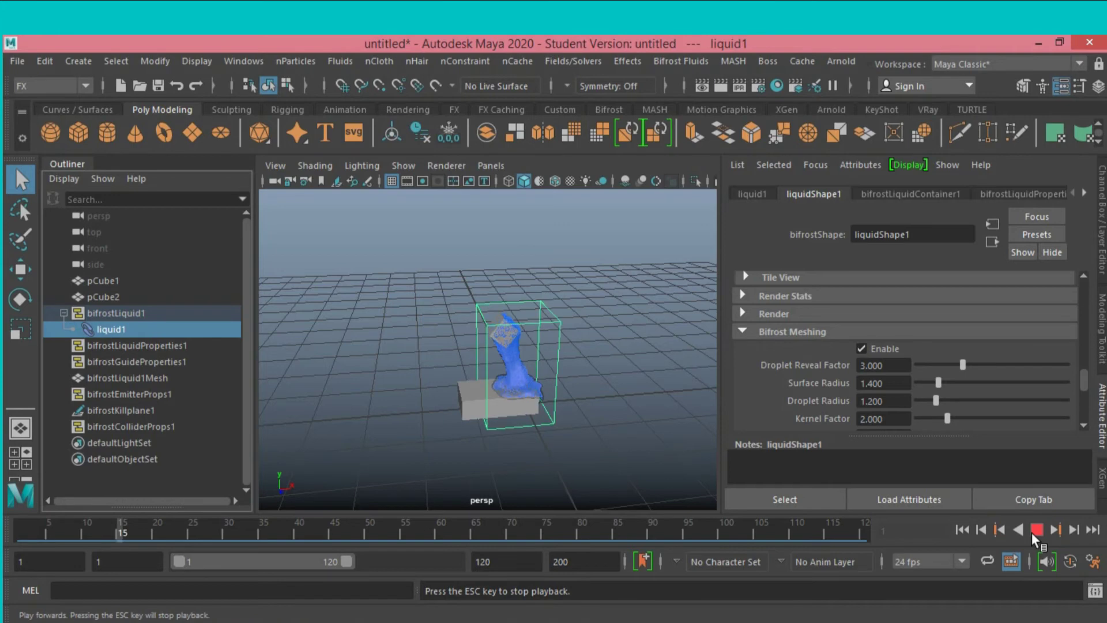
click(1032, 532)
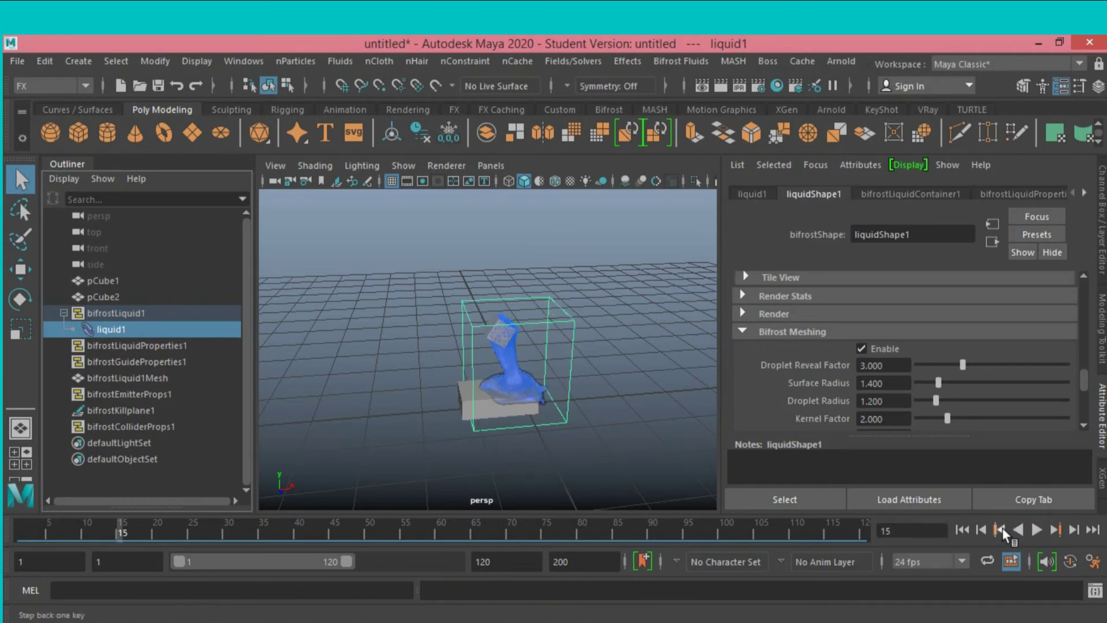
click(960, 526)
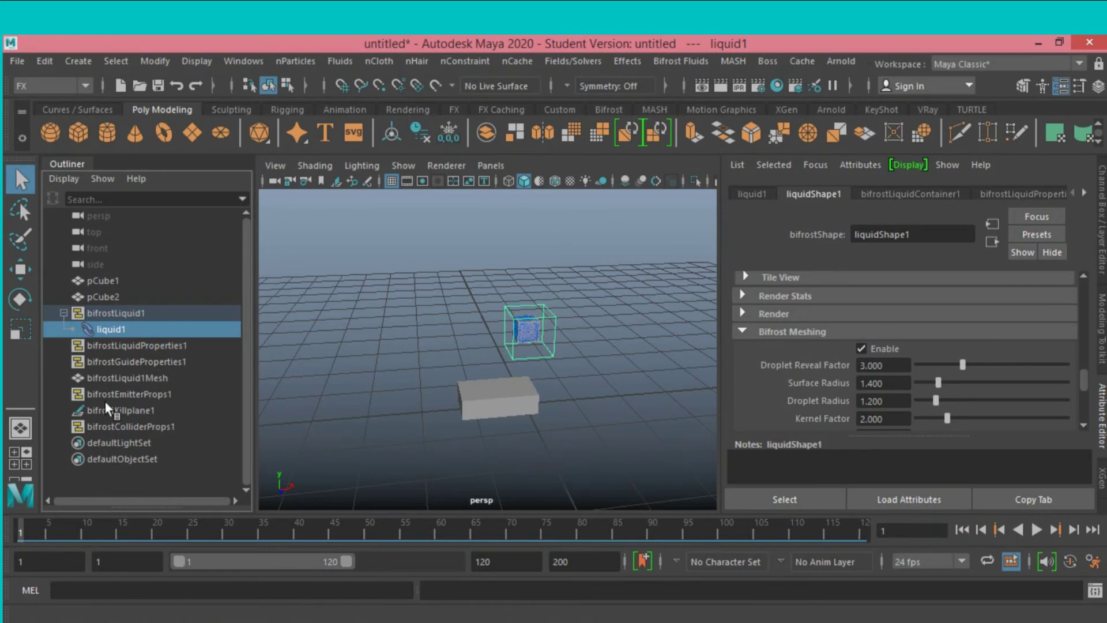
Step: Set the Viscosity of bifrostLiquidProperties1 to 3900
click(138, 345)
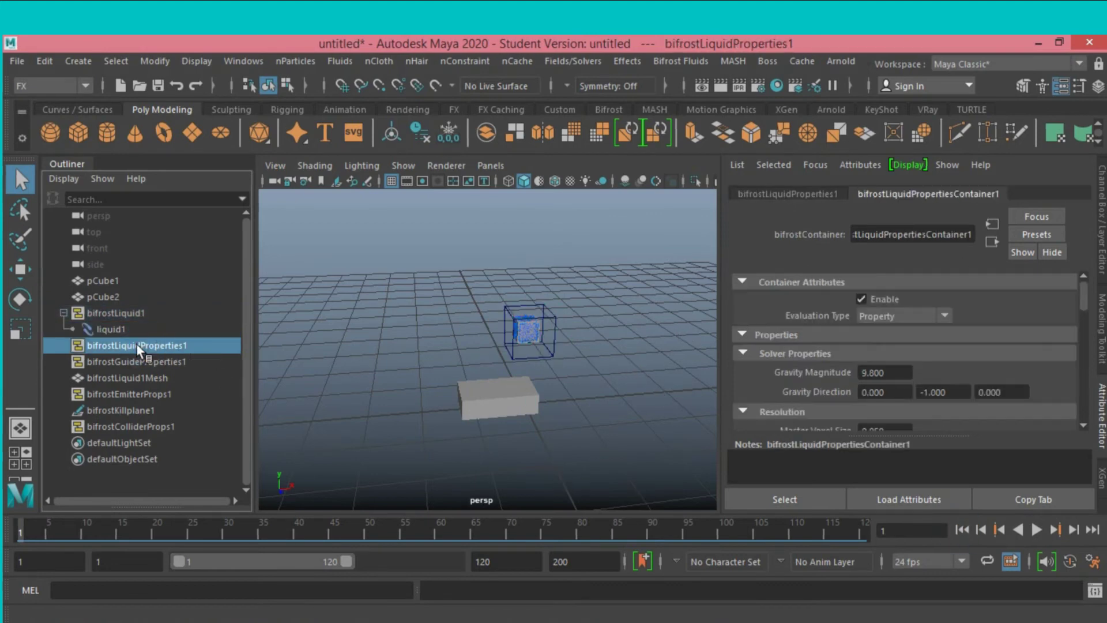
scroll(766, 364, down, 3)
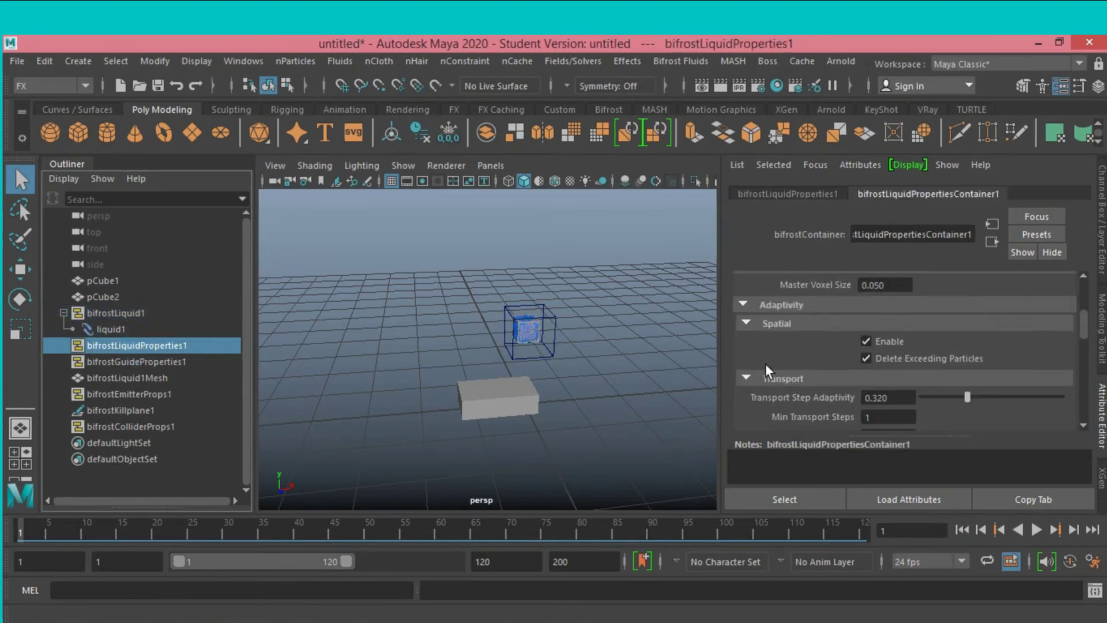
scroll(766, 363, down, 2)
scroll(766, 367, down, 2)
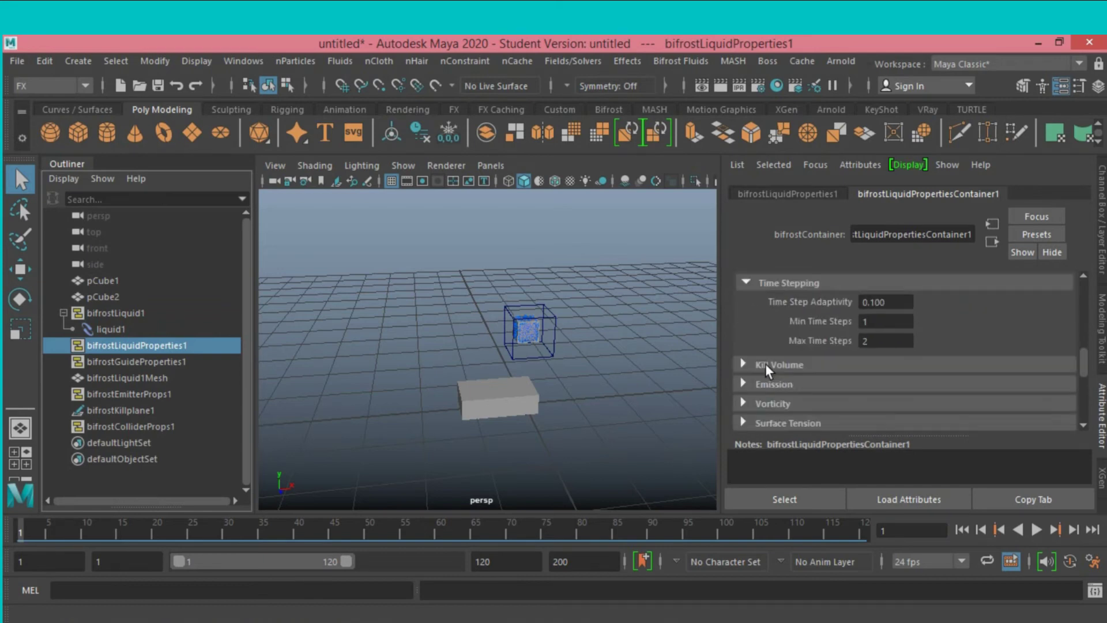
scroll(766, 366, down, 2)
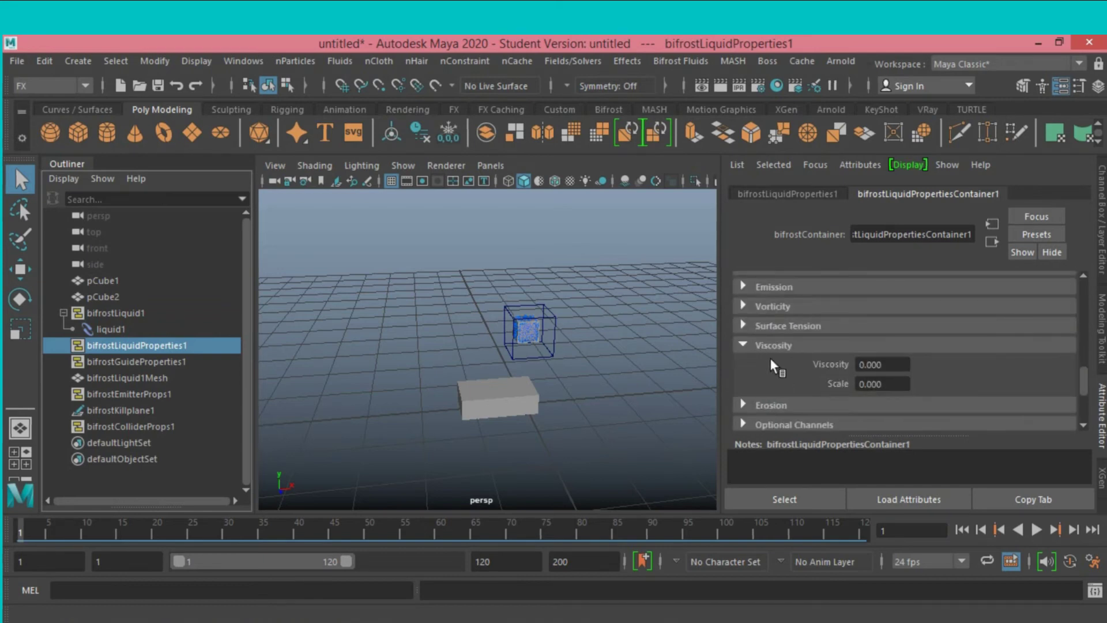
click(893, 365)
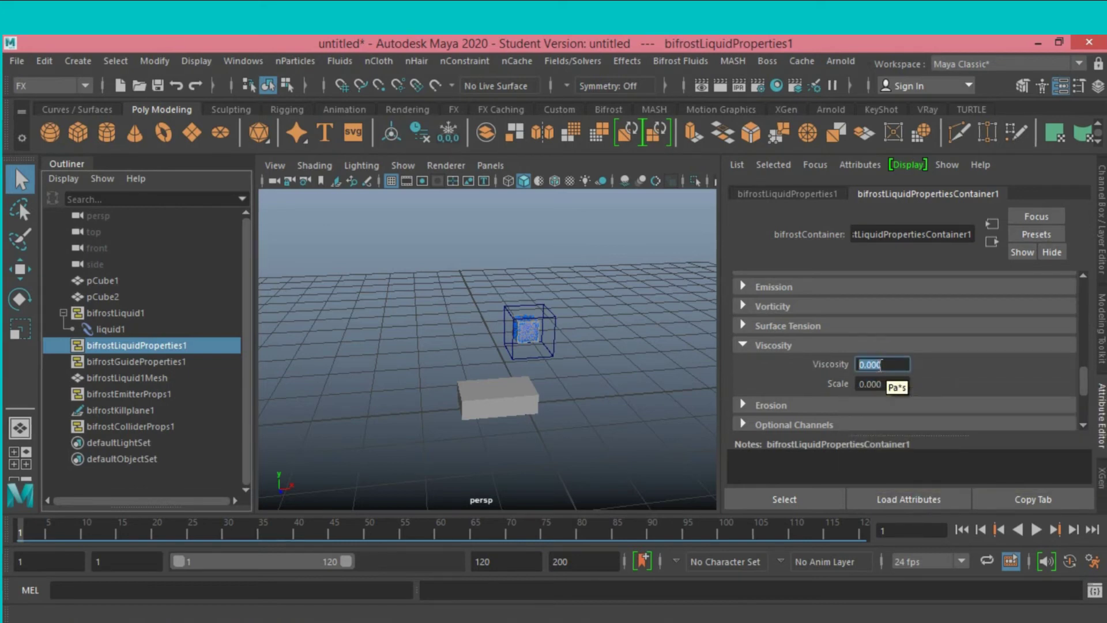
text(3)
text(900)
key(Return)
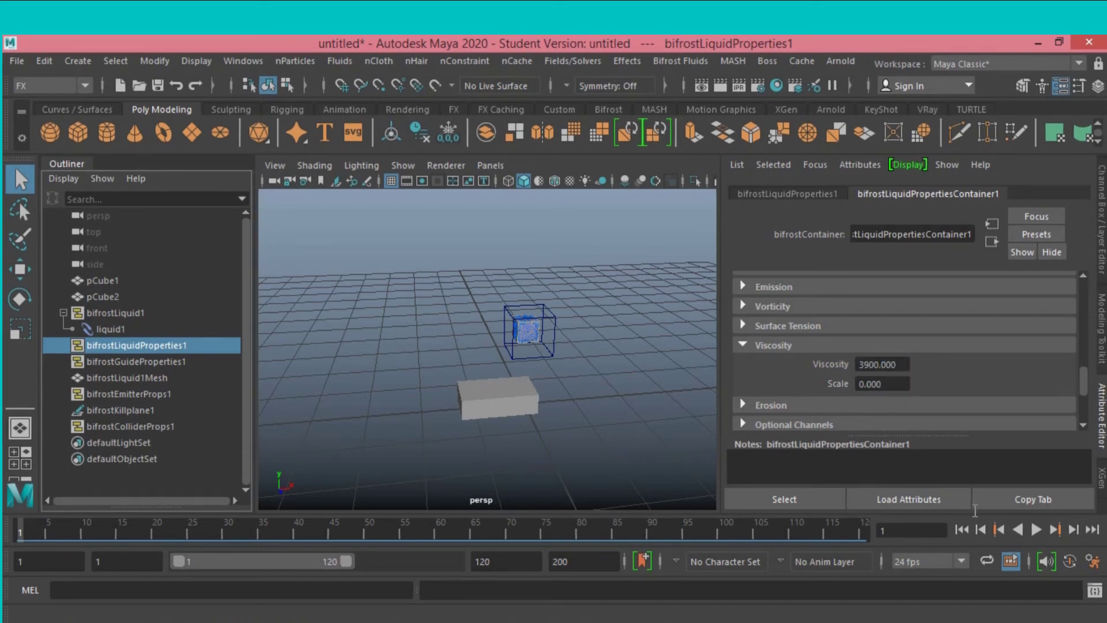
Step: Replay the thick liquid from frame 1, stop at frame 17, and select bifrostLiquid1Mesh
click(1036, 531)
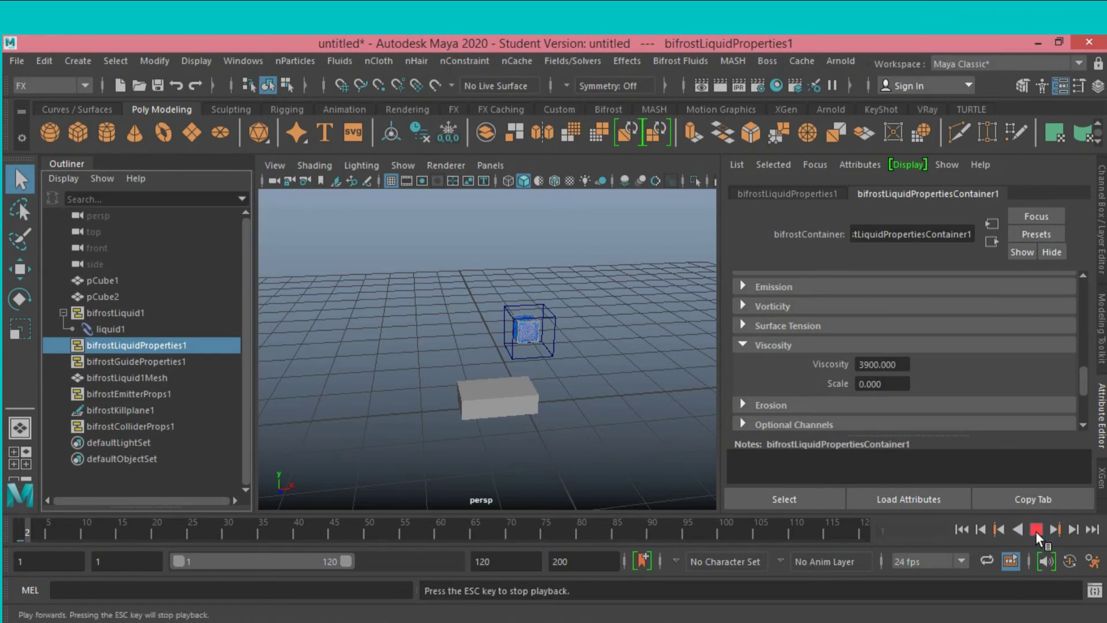
click(1036, 530)
click(962, 528)
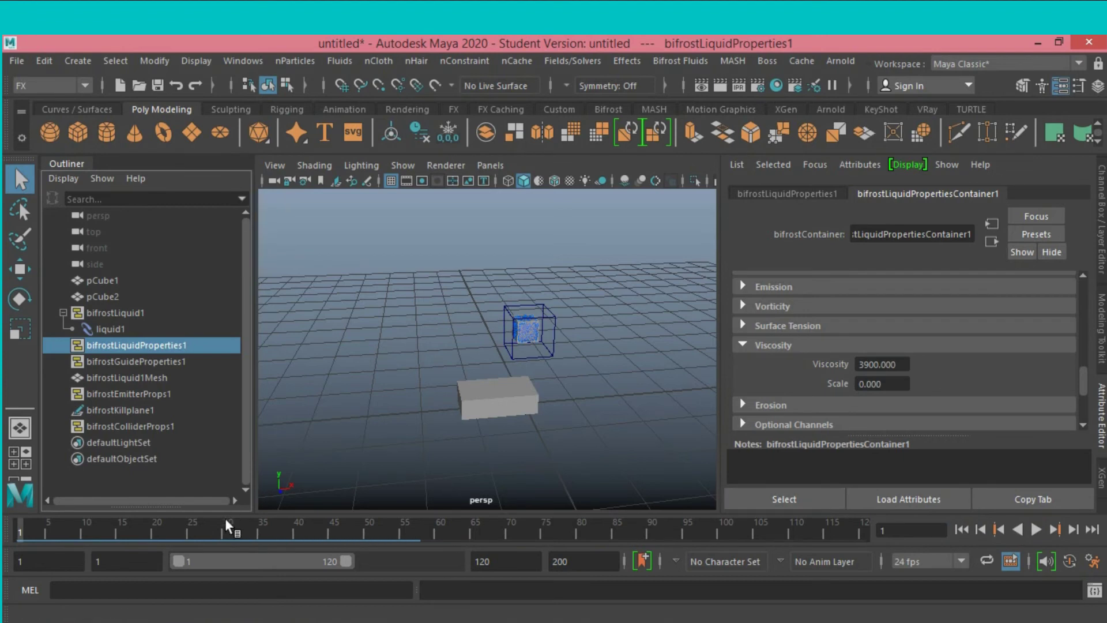
click(1036, 529)
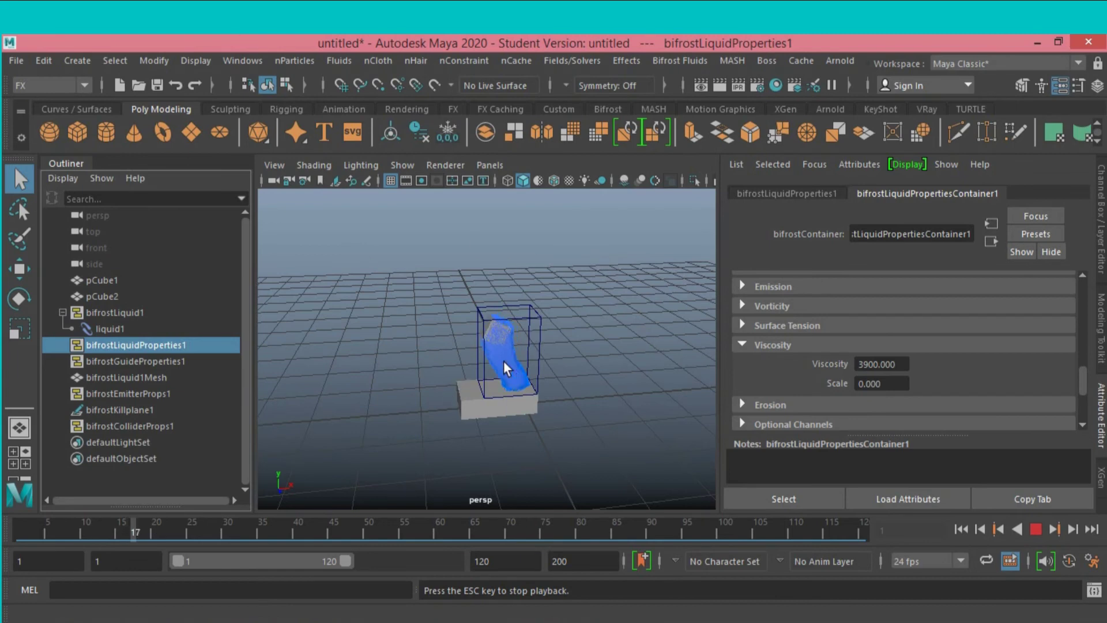
click(1033, 532)
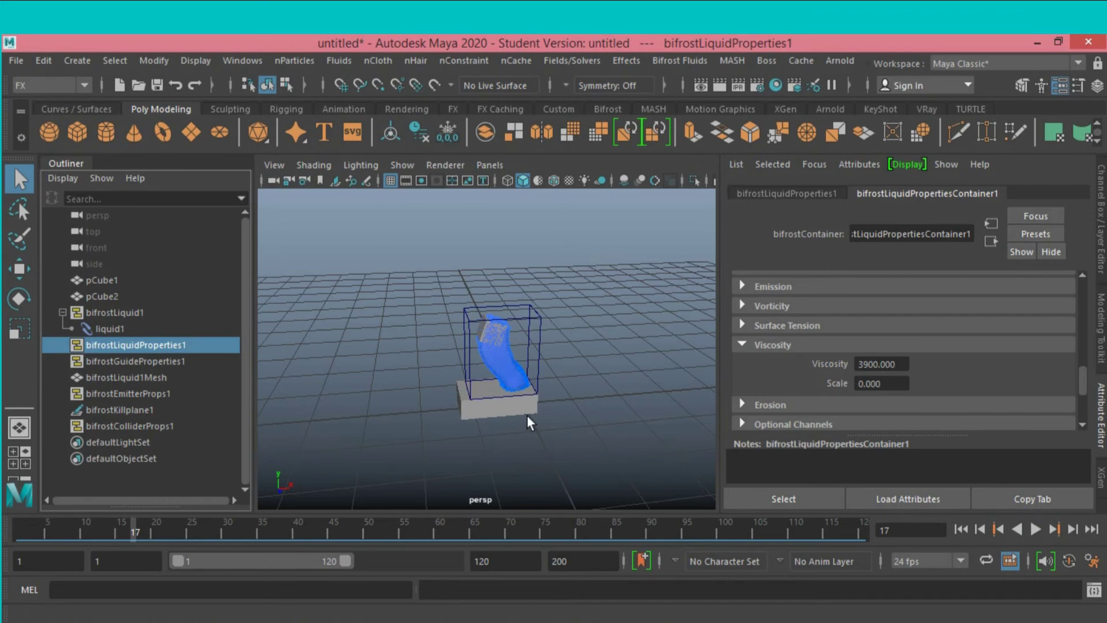
click(513, 365)
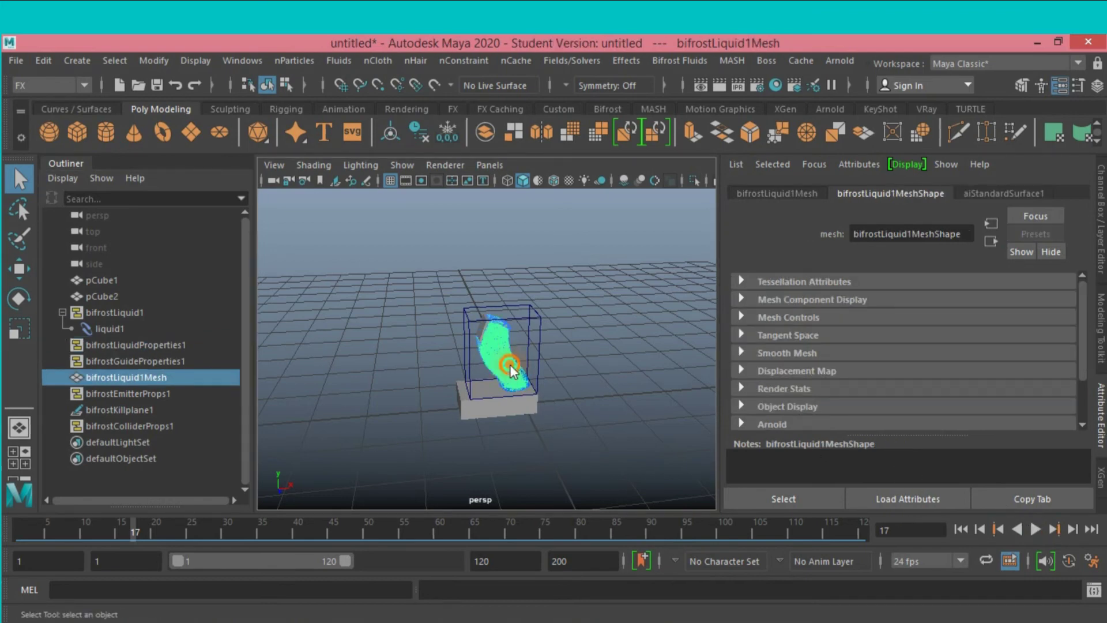
Step: Assign a new Blinn material with a red colour to bifrostLiquid1Mesh
right_click(508, 365)
click(525, 556)
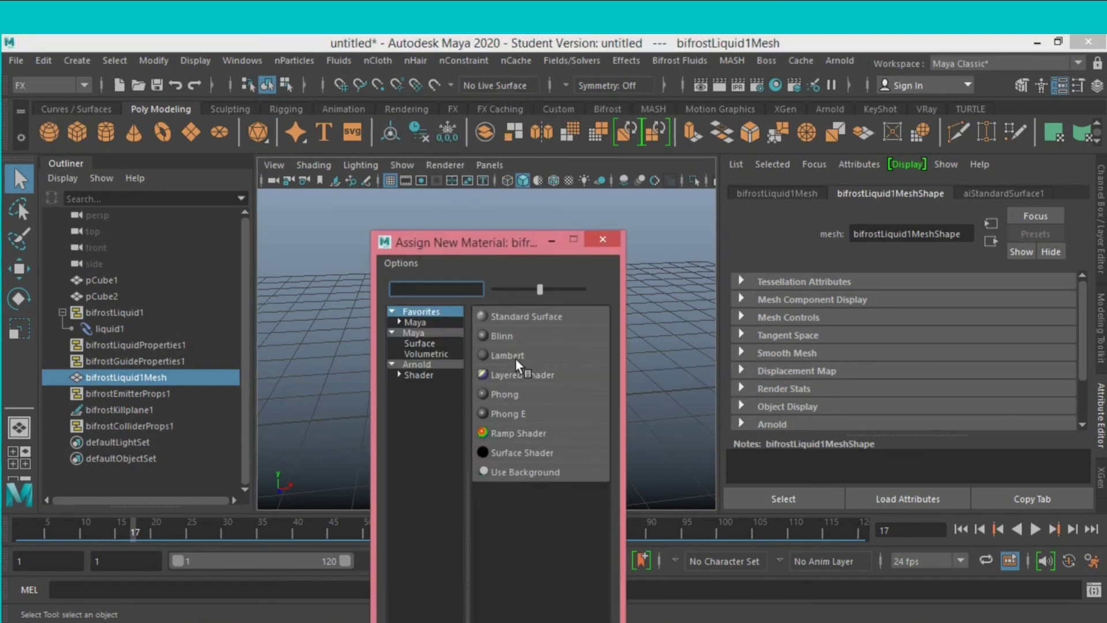
click(507, 338)
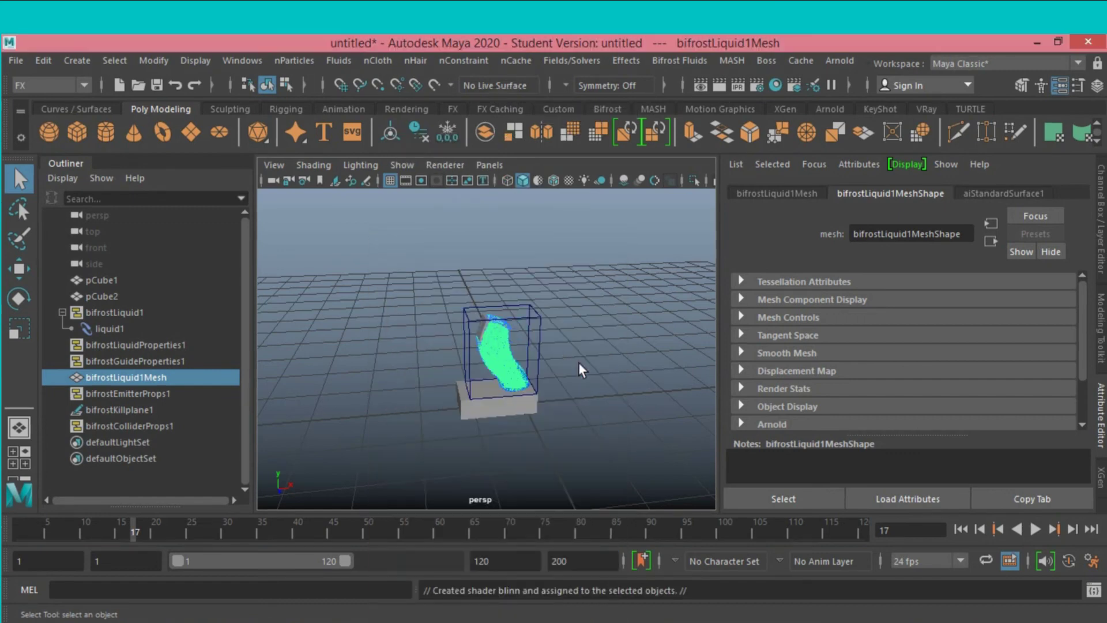
click(980, 192)
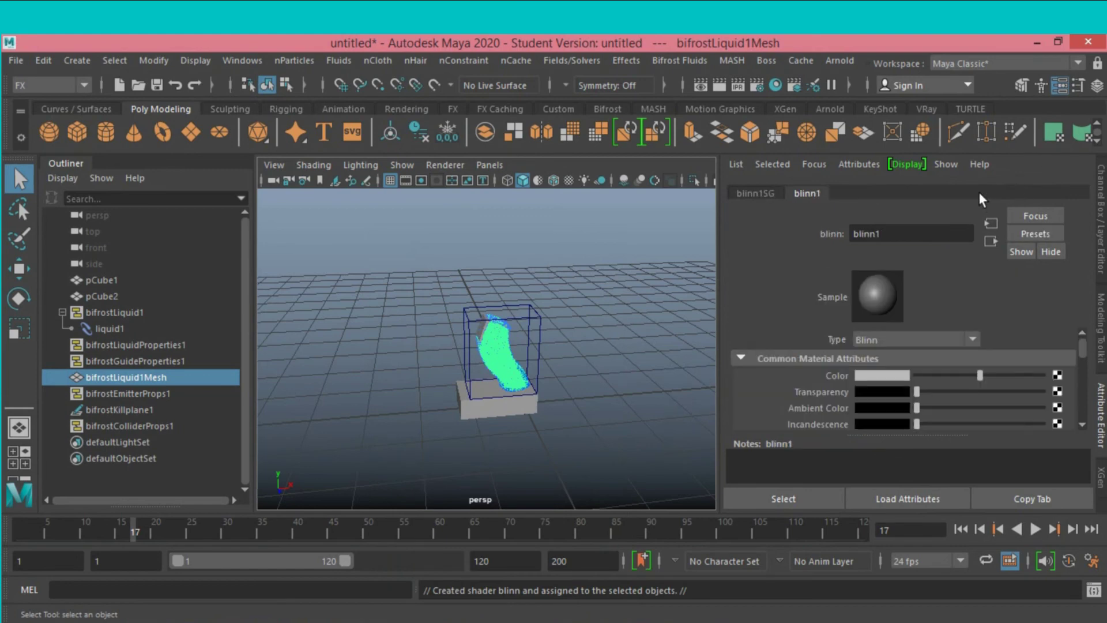
click(888, 374)
click(919, 436)
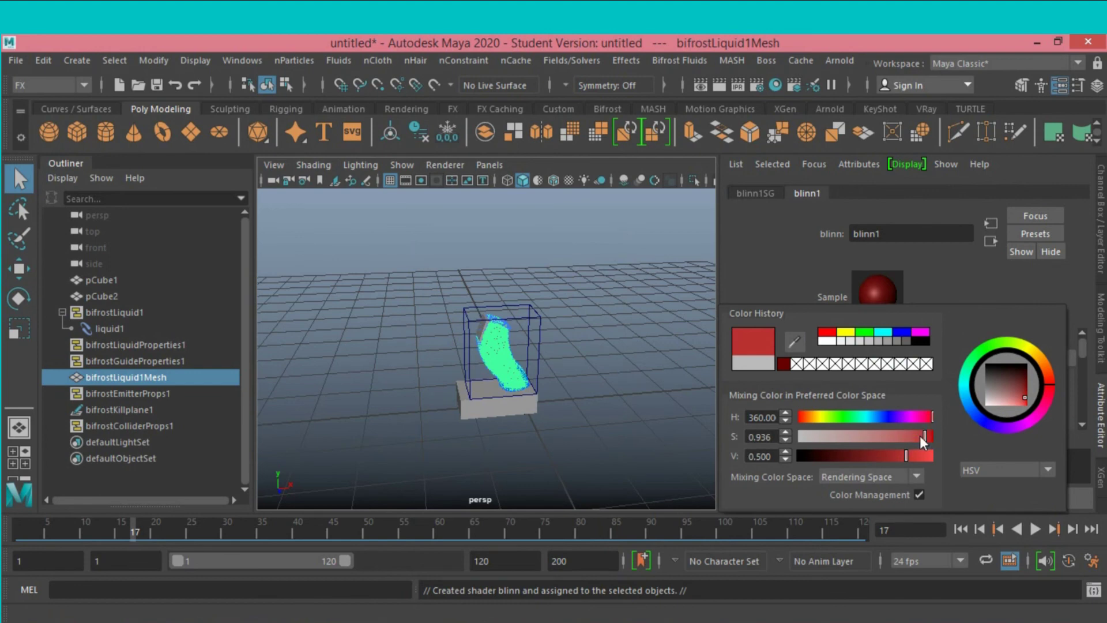
drag(1021, 391, 1026, 386)
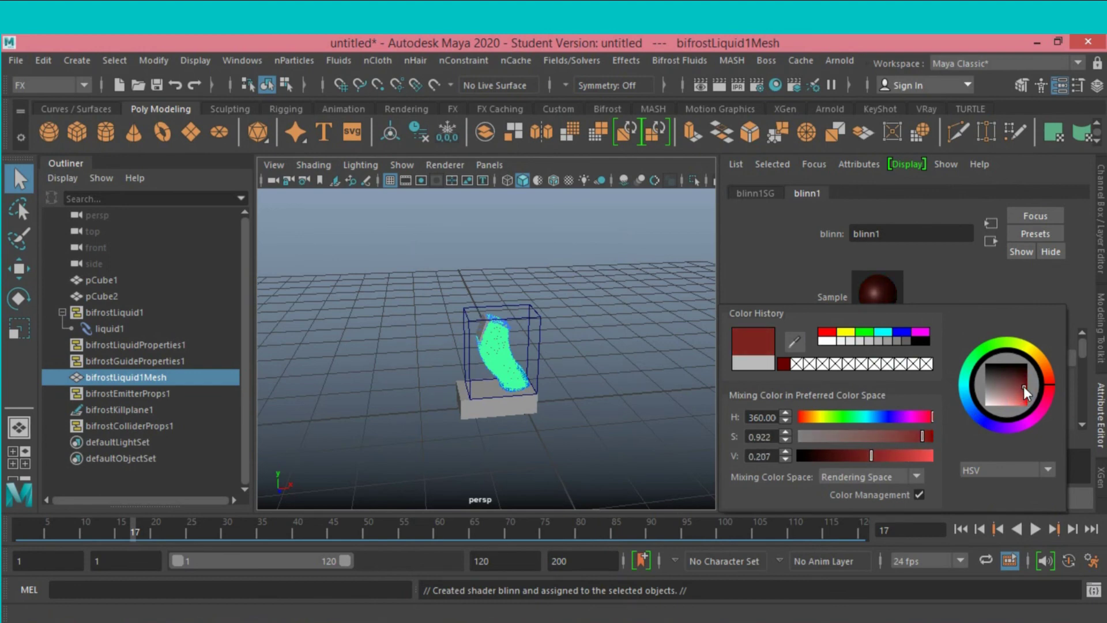
drag(904, 455, 909, 456)
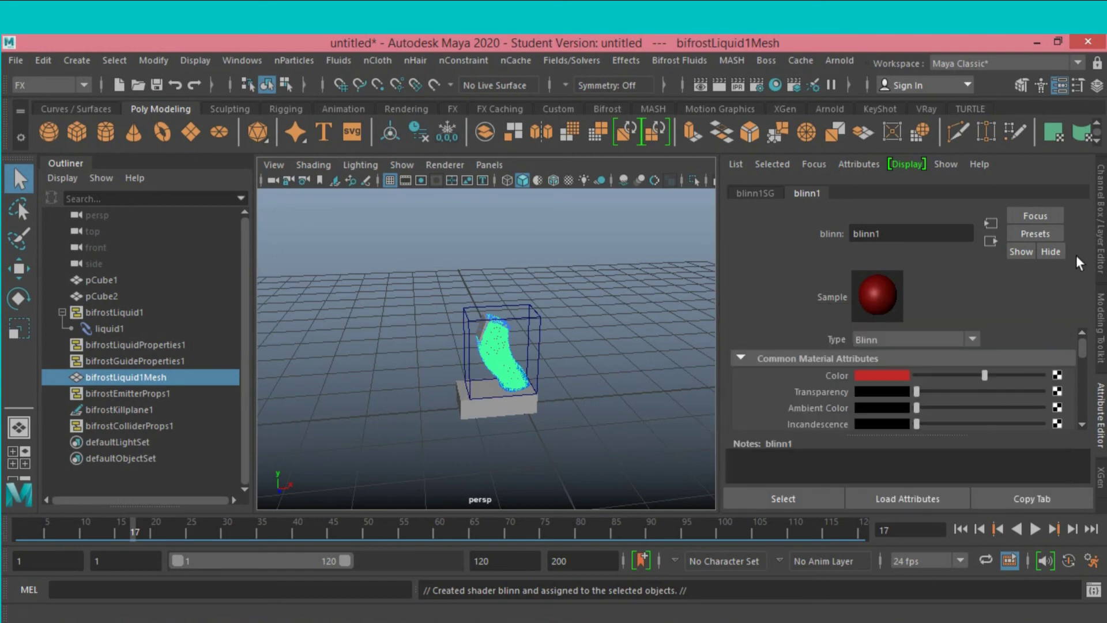
click(1102, 233)
click(750, 350)
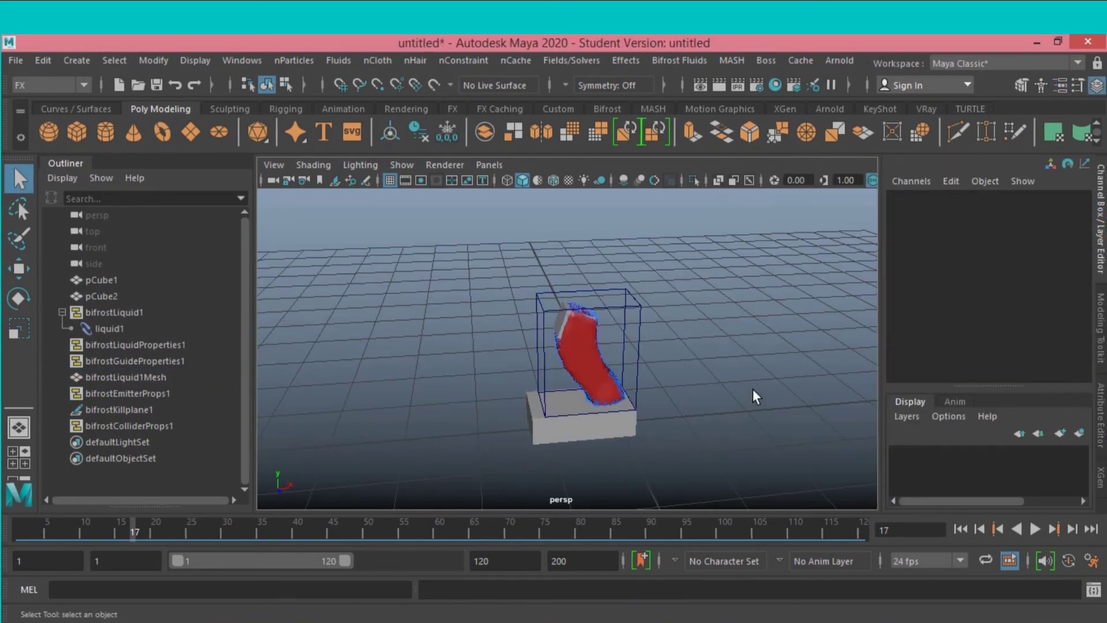
Step: Dolly closer, then play, rewind to frame 1 and replay the red liquid simulation
scroll(749, 390, up, 3)
scroll(744, 392, up, 3)
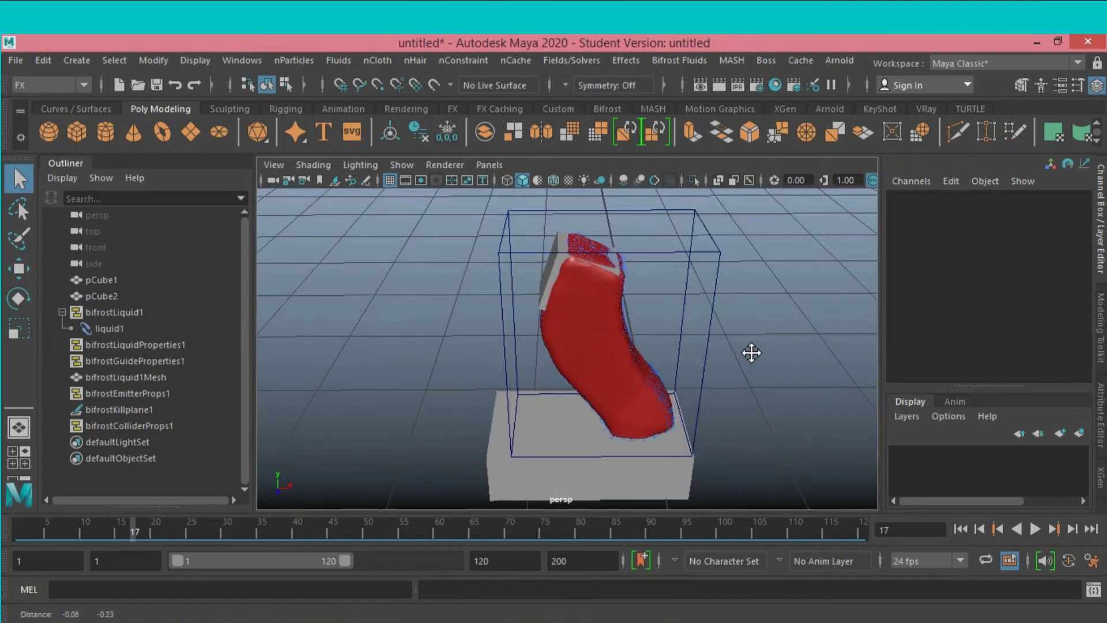
scroll(748, 350, up, 1)
scroll(747, 349, down, 2)
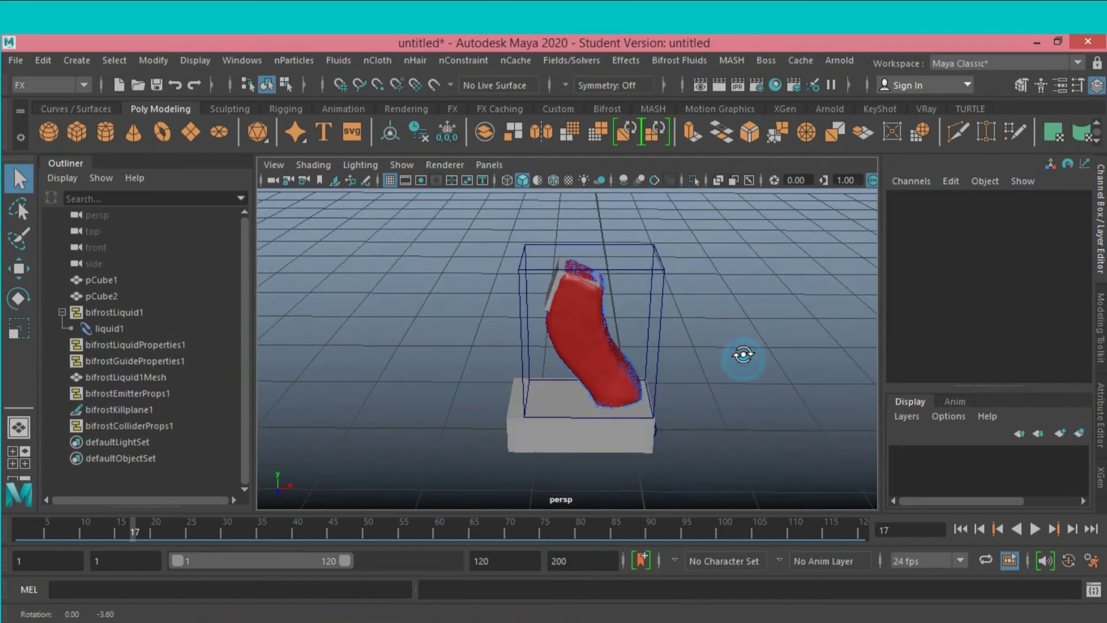
click(1033, 526)
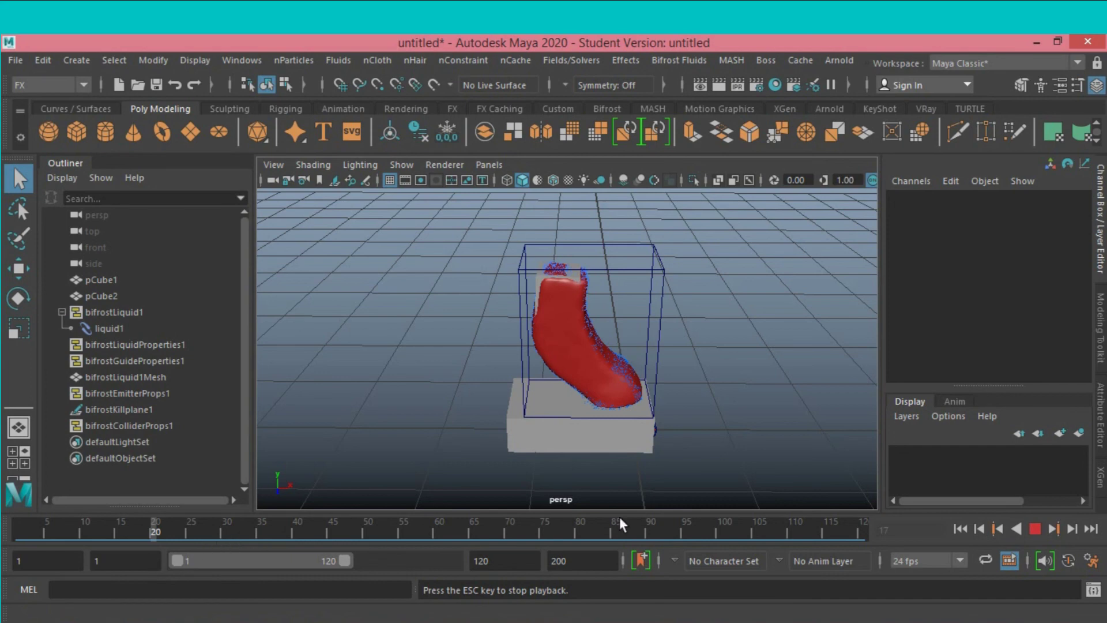
click(1030, 528)
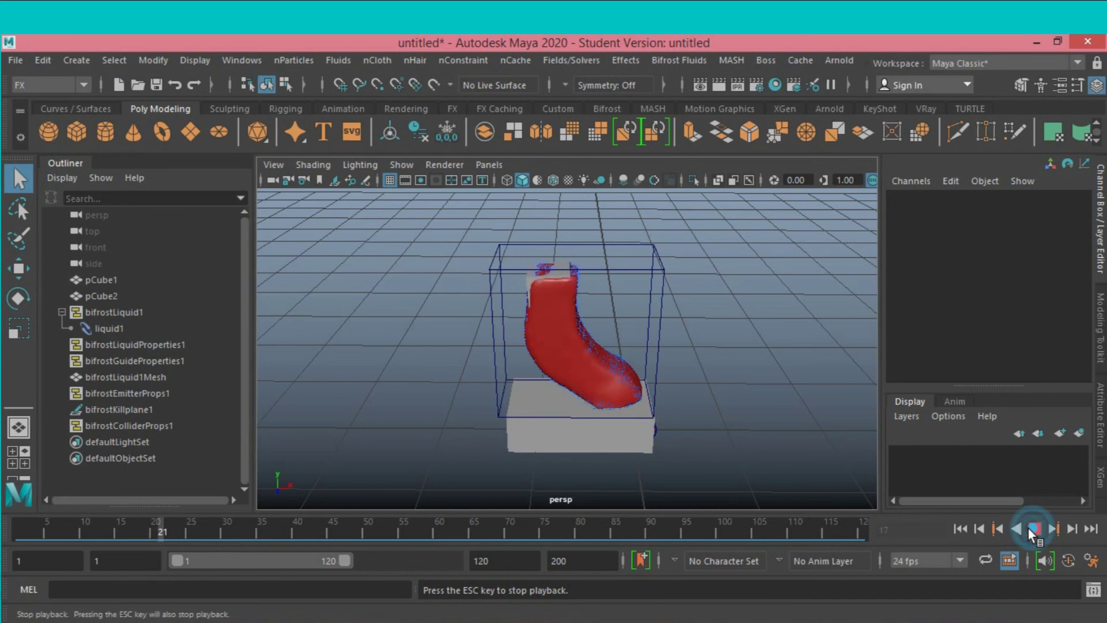
click(957, 528)
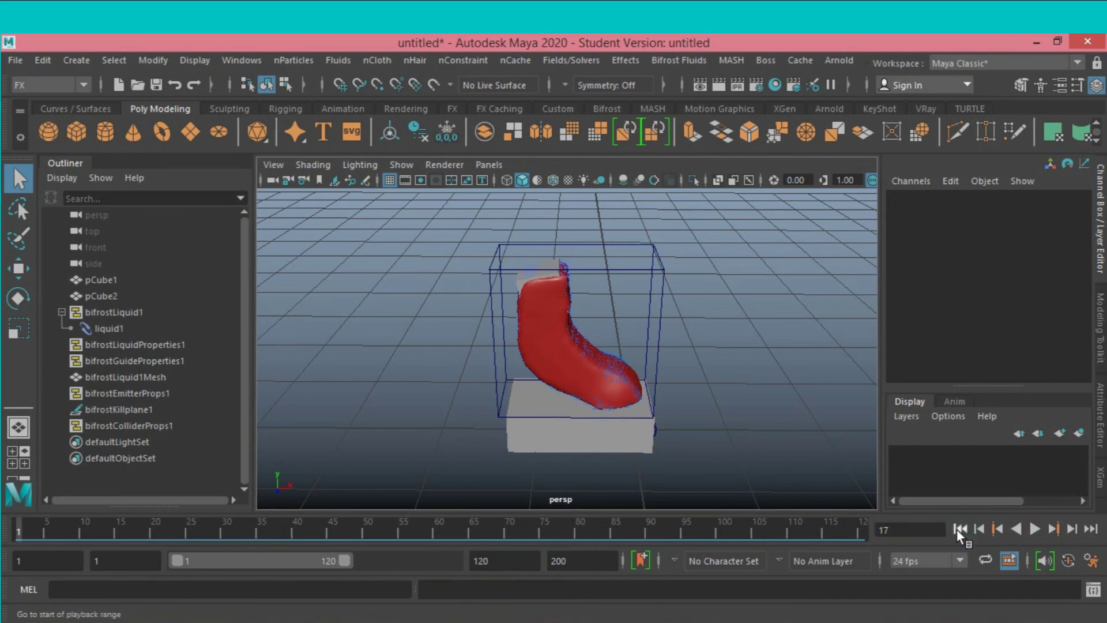
click(1032, 529)
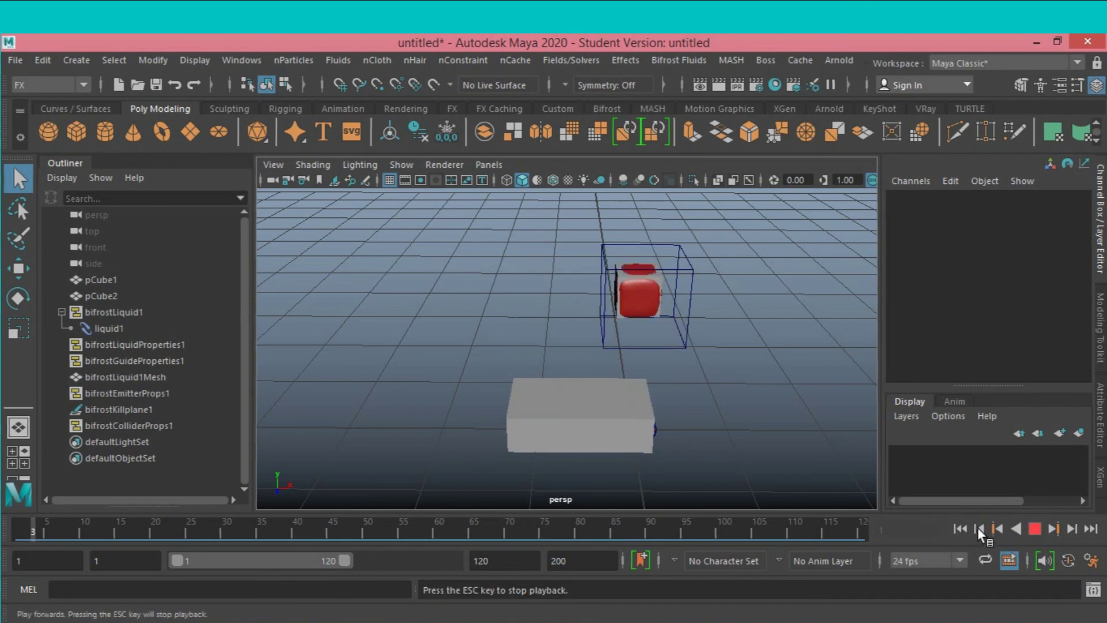